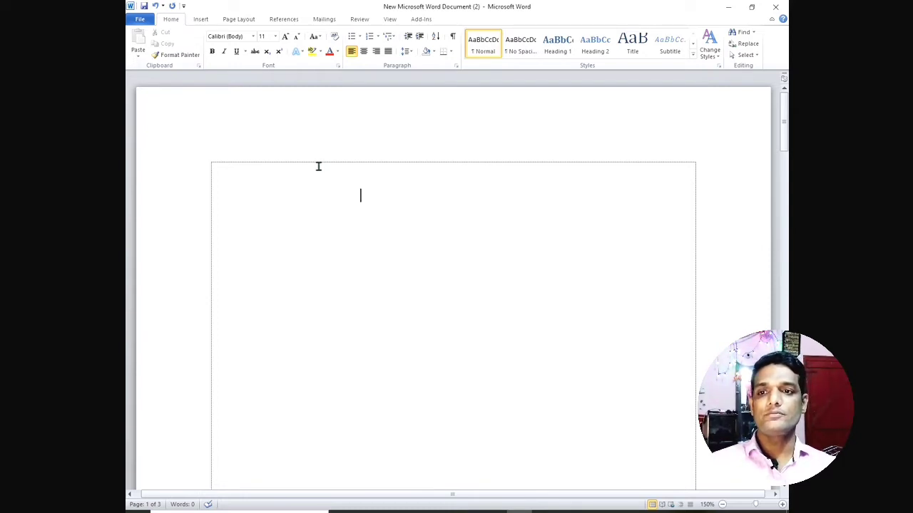
# - Type the letter b in the text box and select it
pyautogui.scroll(-10, 319, 166)
pyautogui.scroll(15, 307, 214)
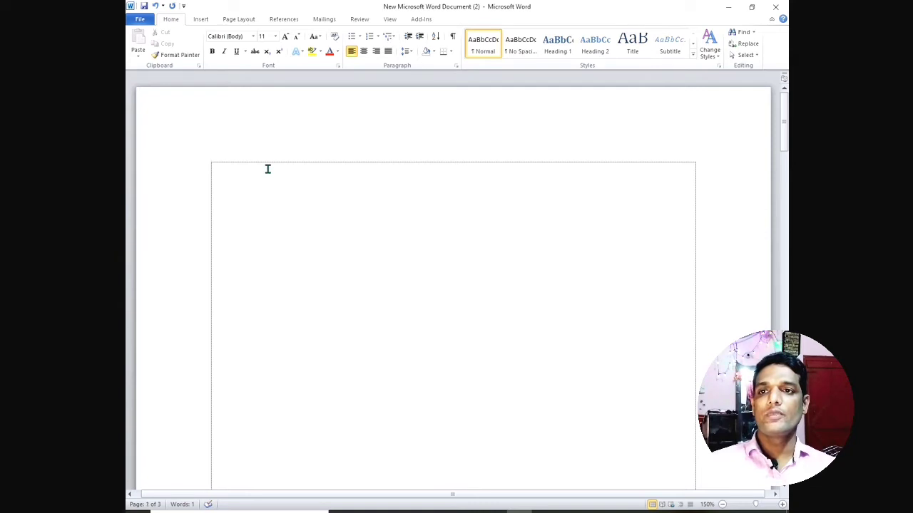
pyautogui.write('b')
pyautogui.moveTo(231, 169); pyautogui.dragTo(192, 171)
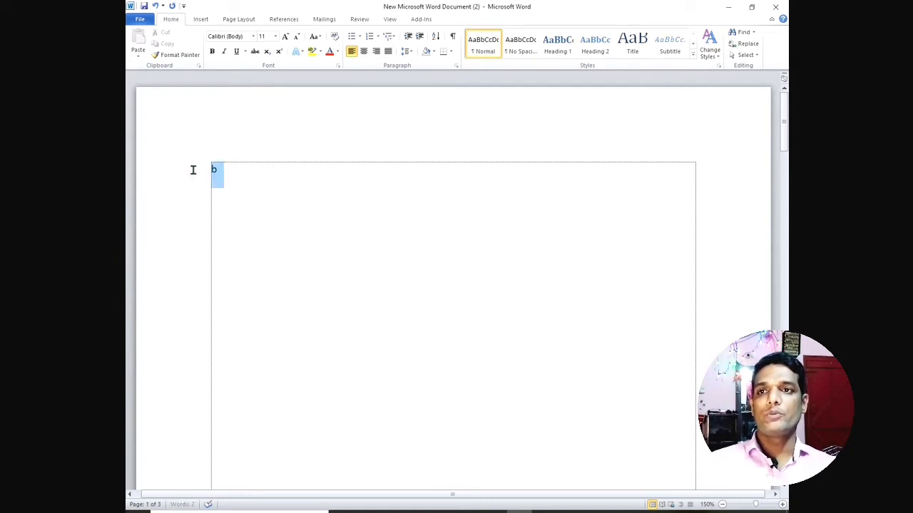
pyautogui.click(242, 180)
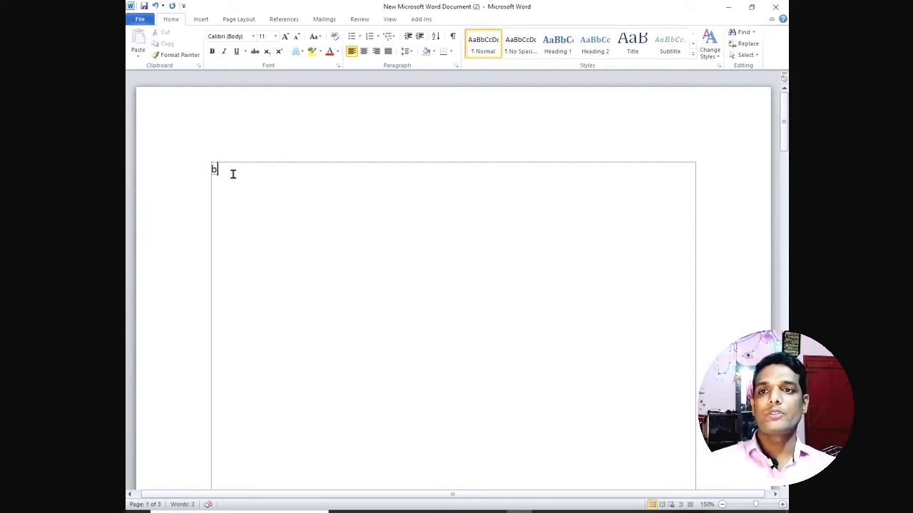
pyautogui.moveTo(216, 170); pyautogui.dragTo(209, 172)
pyautogui.click(228, 170)
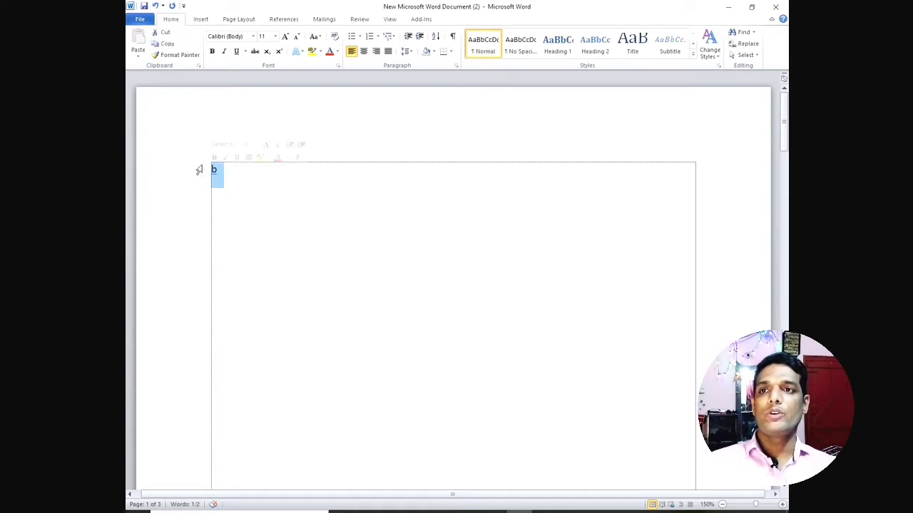
# - Copy the b and paste it on the line below
pyautogui.click(175, 46)
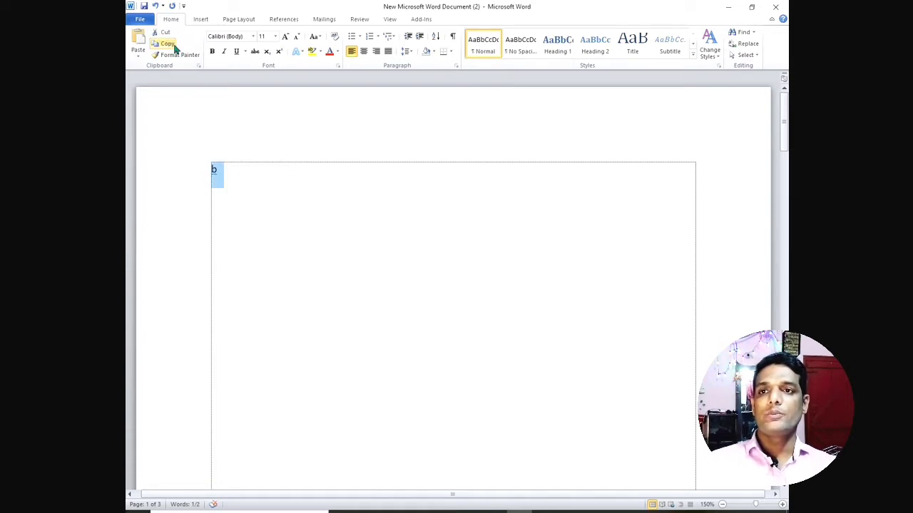
pyautogui.click(223, 171)
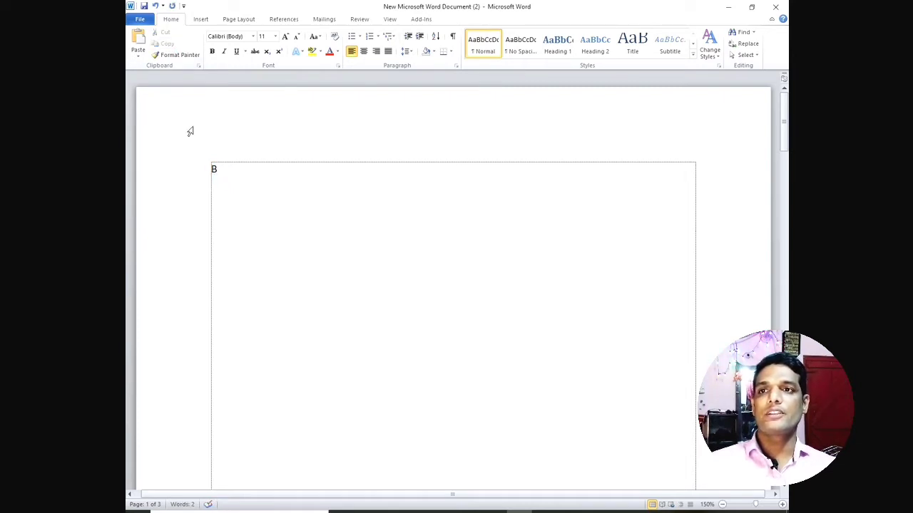
pyautogui.click(139, 39)
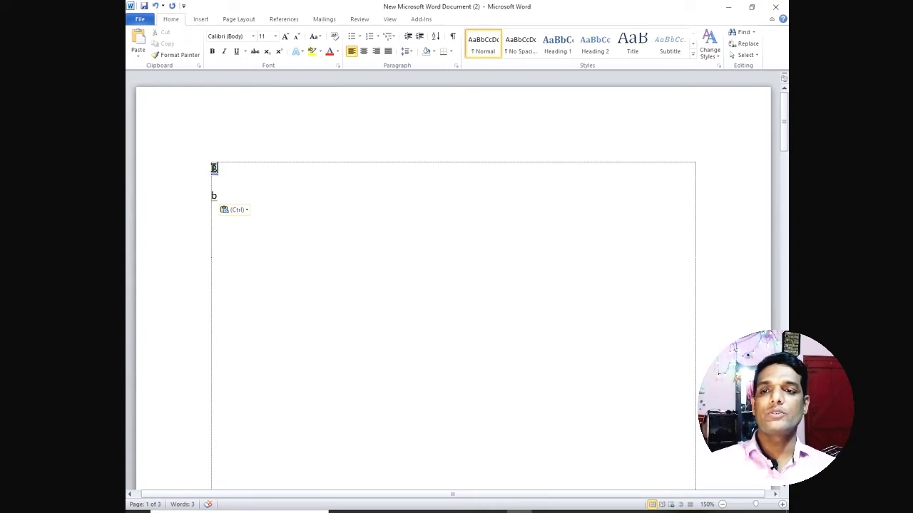
# - Select the capital B on the first line and cut it out
pyautogui.doubleClick(214, 169)
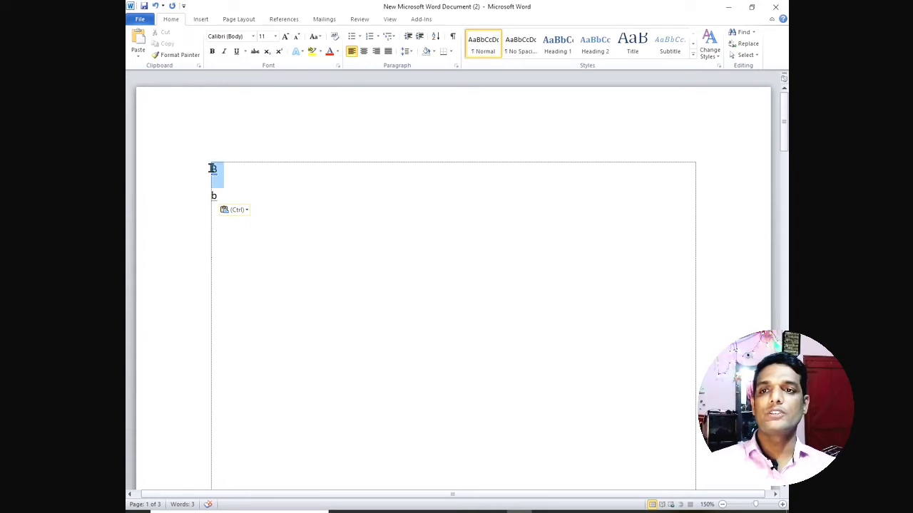
pyautogui.click(244, 177)
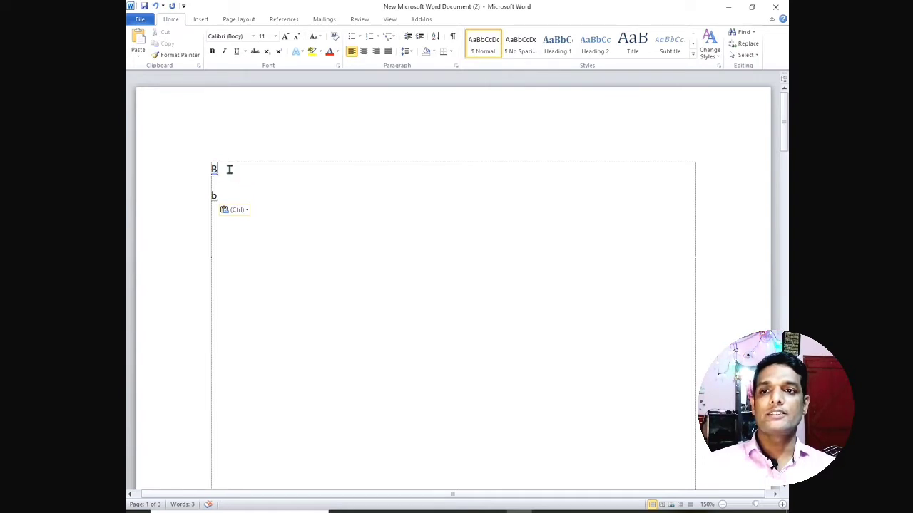
pyautogui.moveTo(228, 169); pyautogui.dragTo(208, 169)
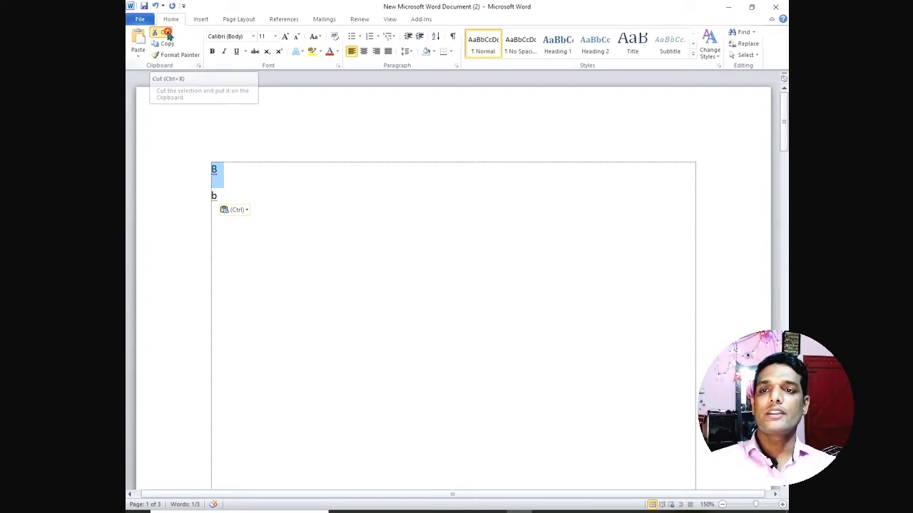
pyautogui.click(167, 35)
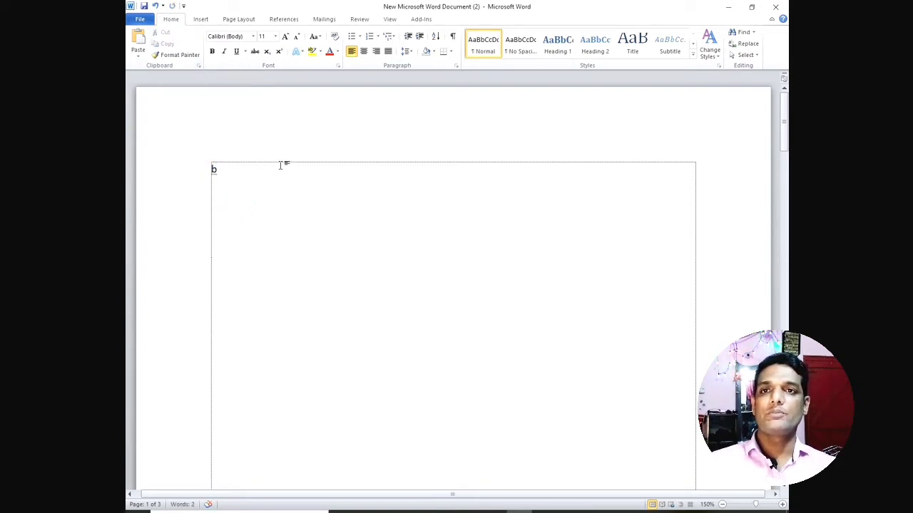
# - Keep the b left-aligned, capitalise it, and paste the cut B further along the line
pyautogui.click(363, 51)
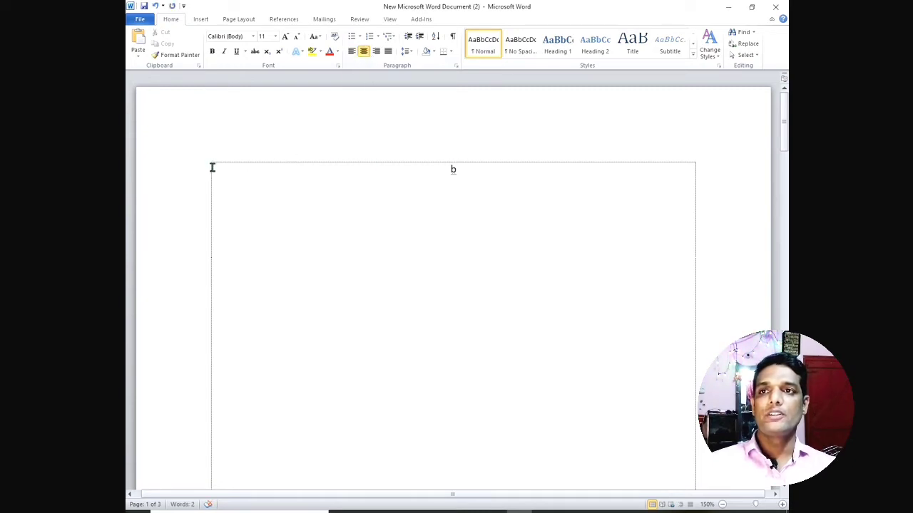
pyautogui.click(156, 7)
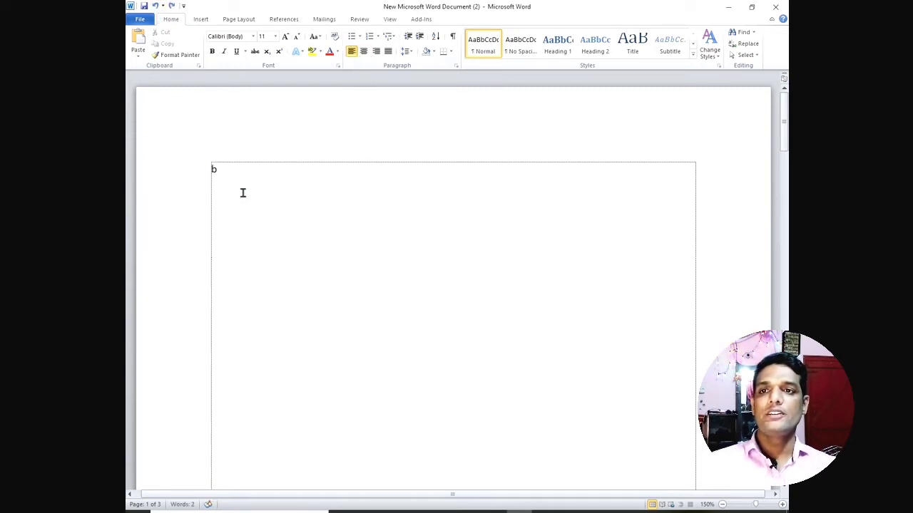
pyautogui.hotkey('ctrl', 'z')
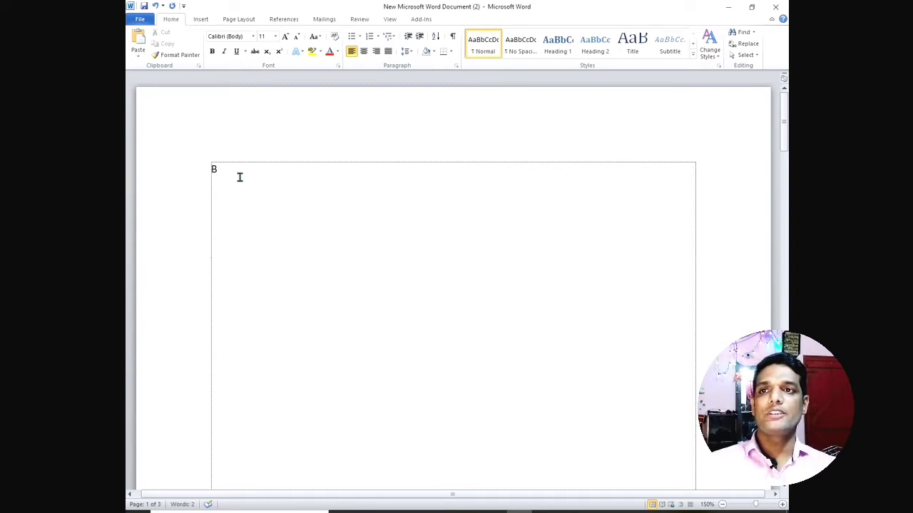
pyautogui.click(139, 37)
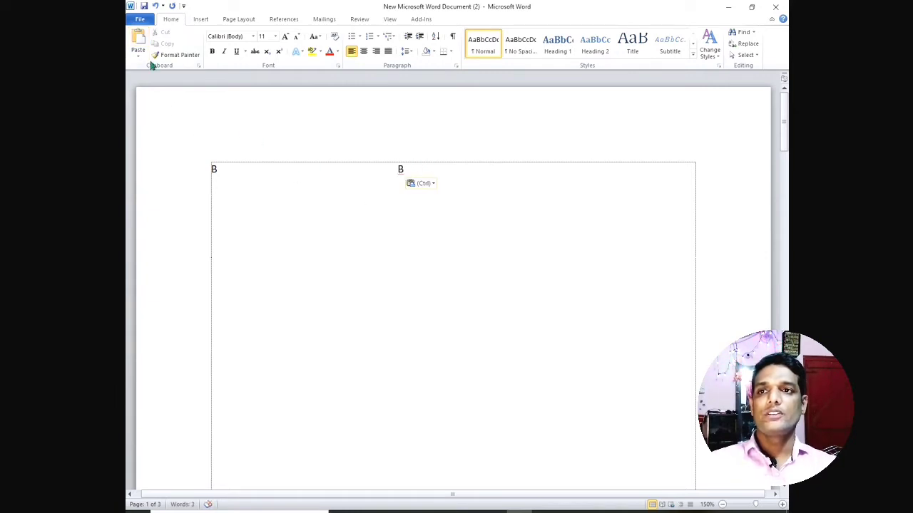
pyautogui.click(261, 197)
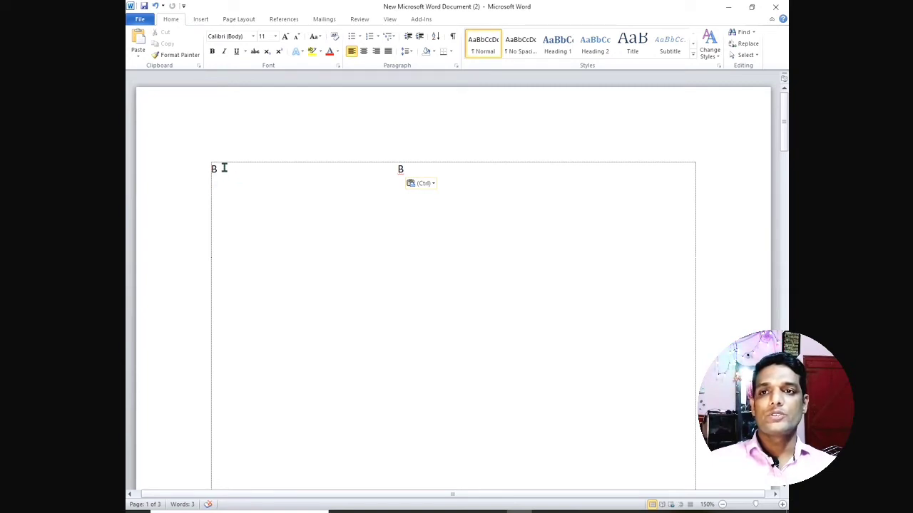
# - Copy the first B at the start of the line
pyautogui.moveTo(221, 169); pyautogui.dragTo(220, 170)
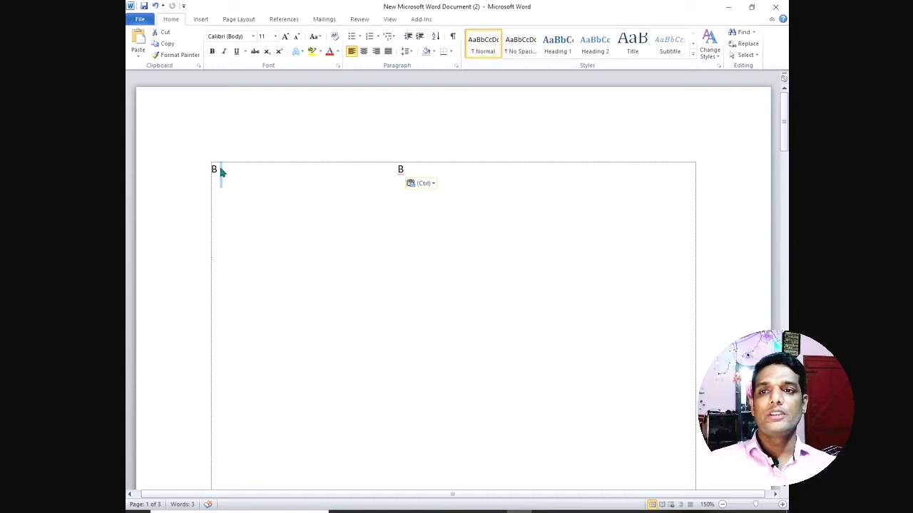
pyautogui.click(221, 169)
pyautogui.moveTo(222, 169); pyautogui.dragTo(213, 170)
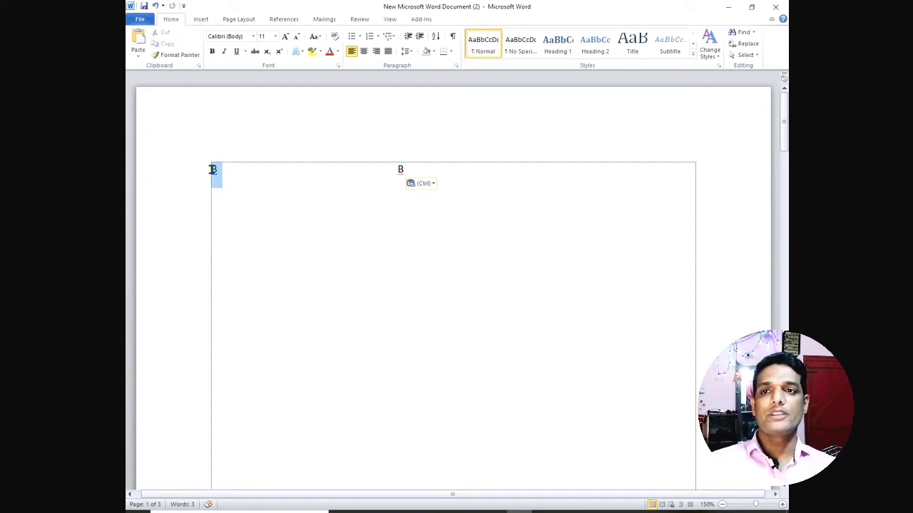
pyautogui.moveTo(212, 169); pyautogui.dragTo(213, 171)
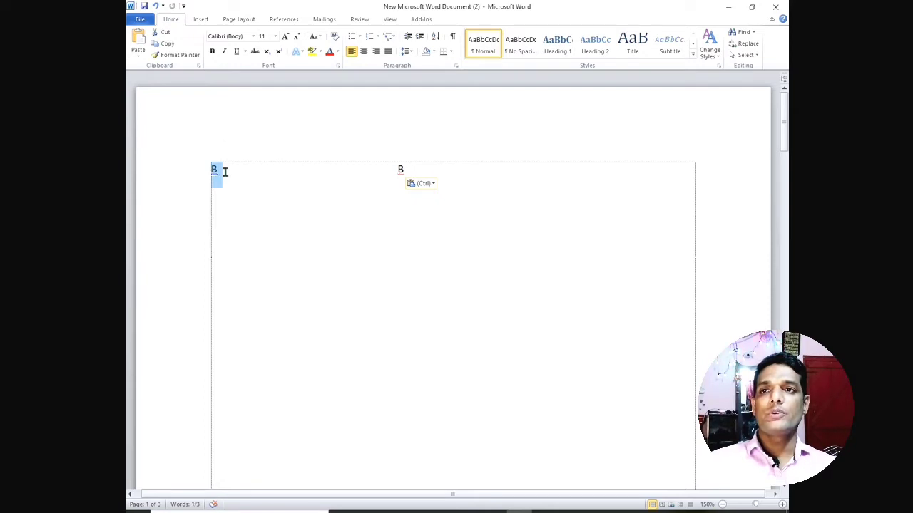
pyautogui.click(171, 47)
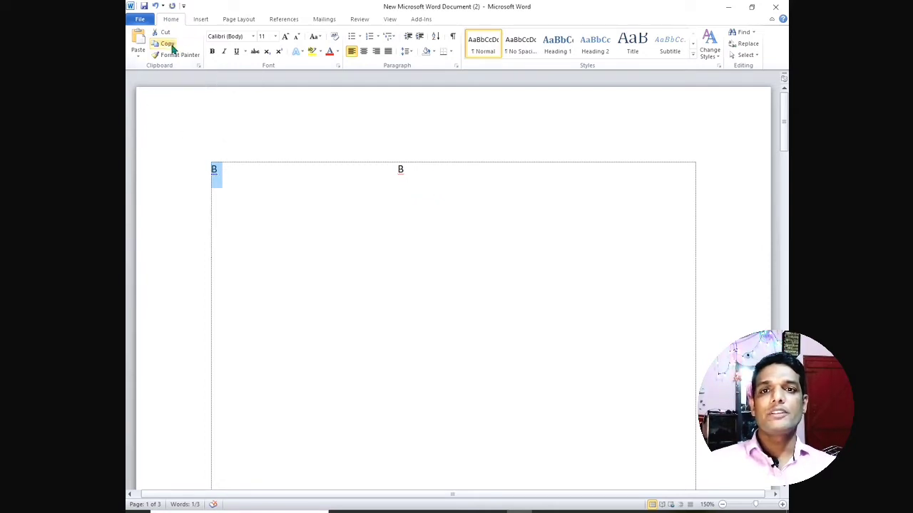
pyautogui.click(418, 169)
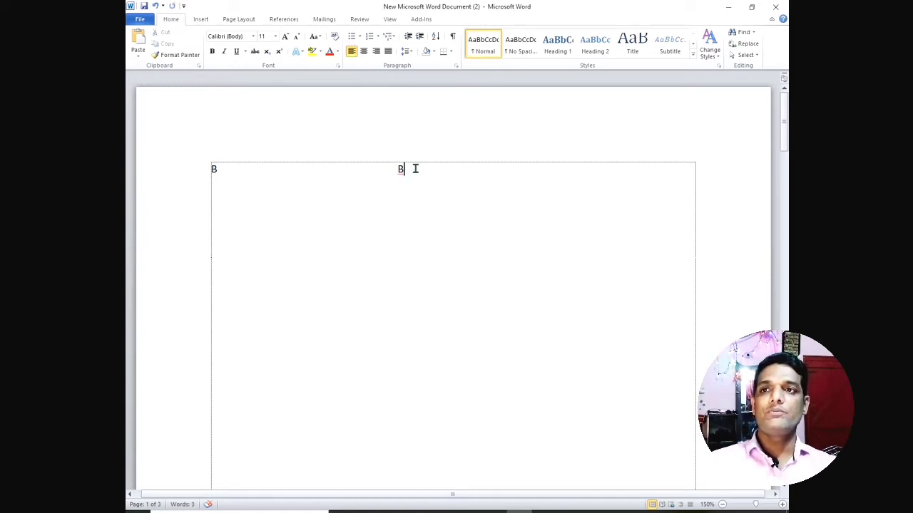
# - Paste a B after the middle B, then move the line-start B to the end
pyautogui.click(137, 41)
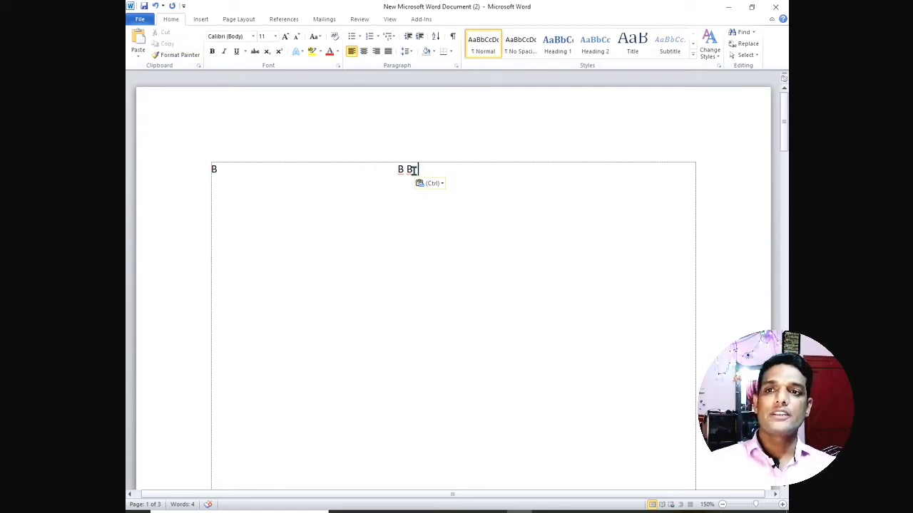
pyautogui.doubleClick(217, 169)
pyautogui.moveTo(214, 169); pyautogui.dragTo(213, 170)
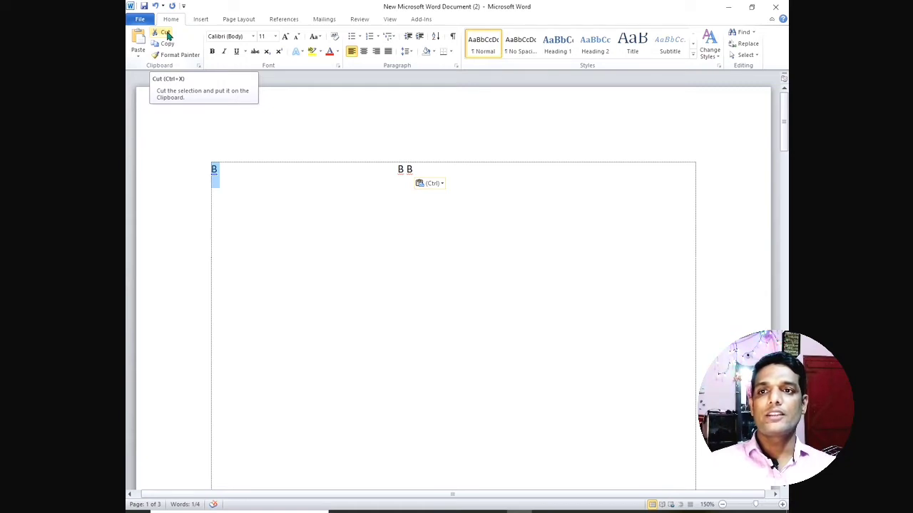
pyautogui.click(166, 33)
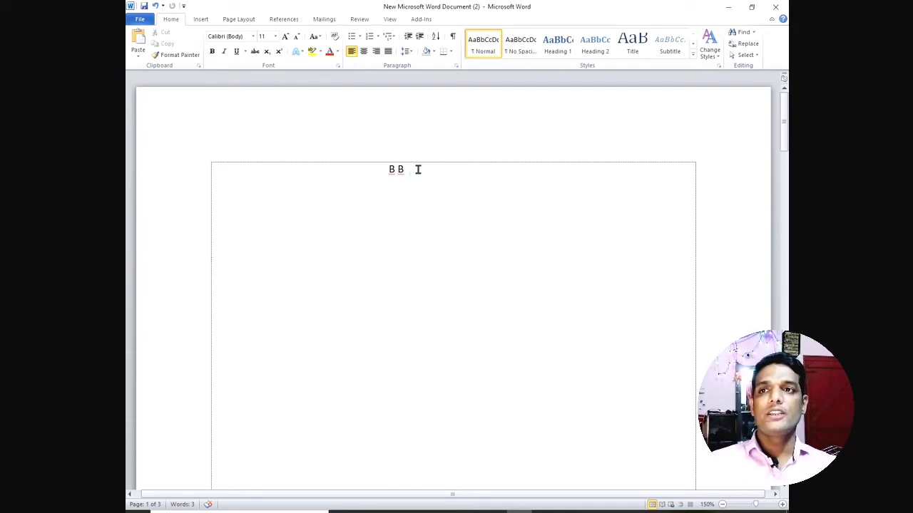
pyautogui.click(139, 43)
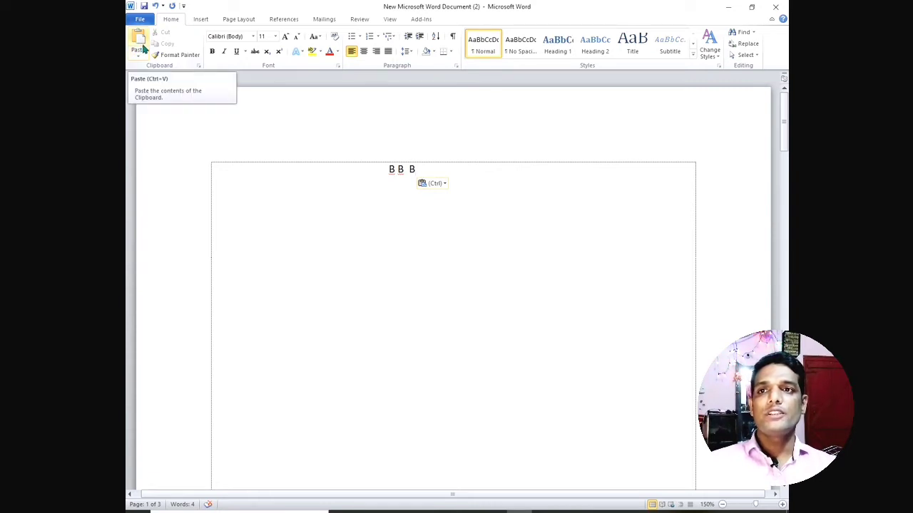
pyautogui.click(301, 171)
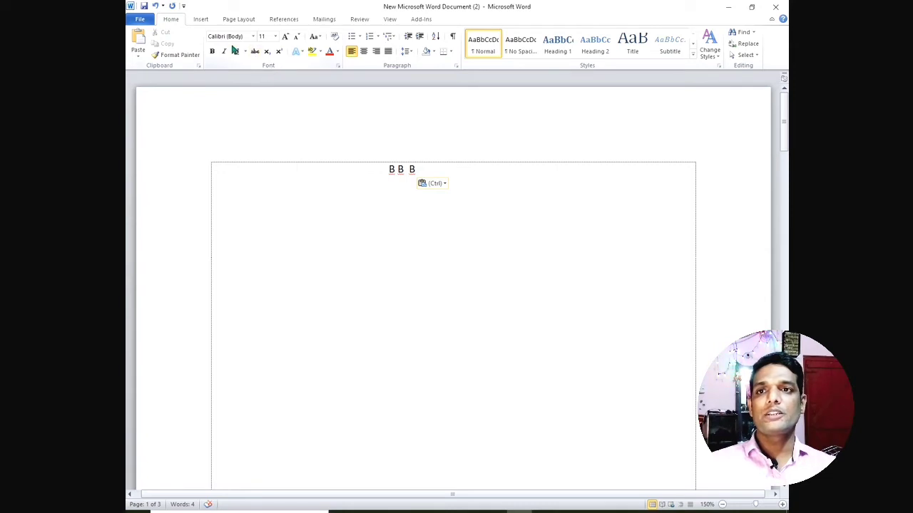
pyautogui.click(253, 37)
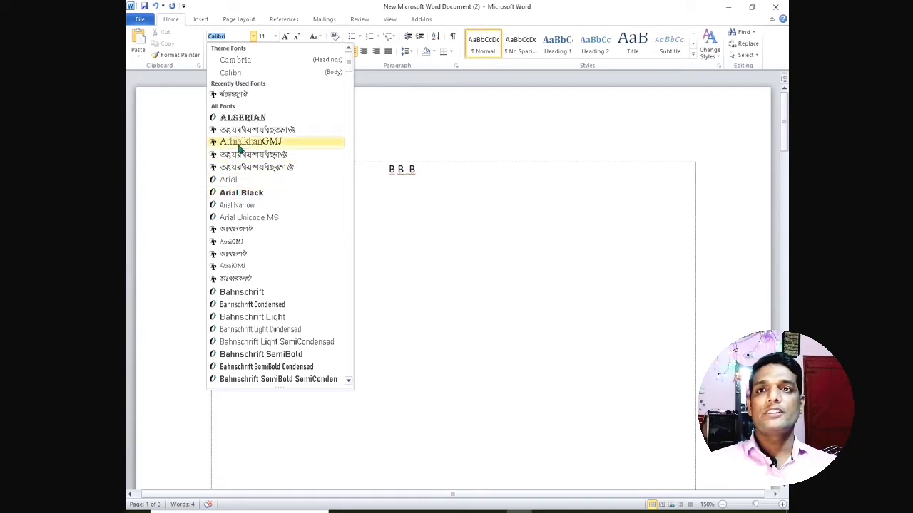
pyautogui.click(377, 126)
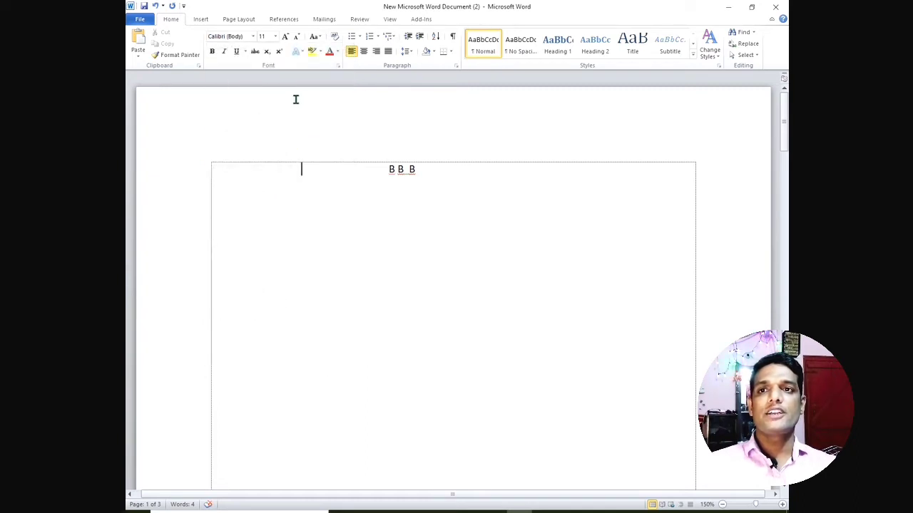
pyautogui.click(275, 37)
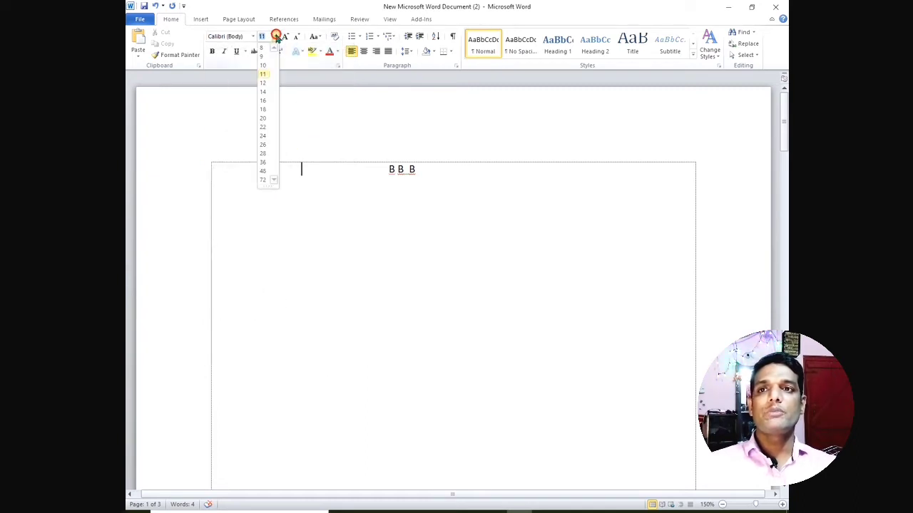
pyautogui.click(294, 123)
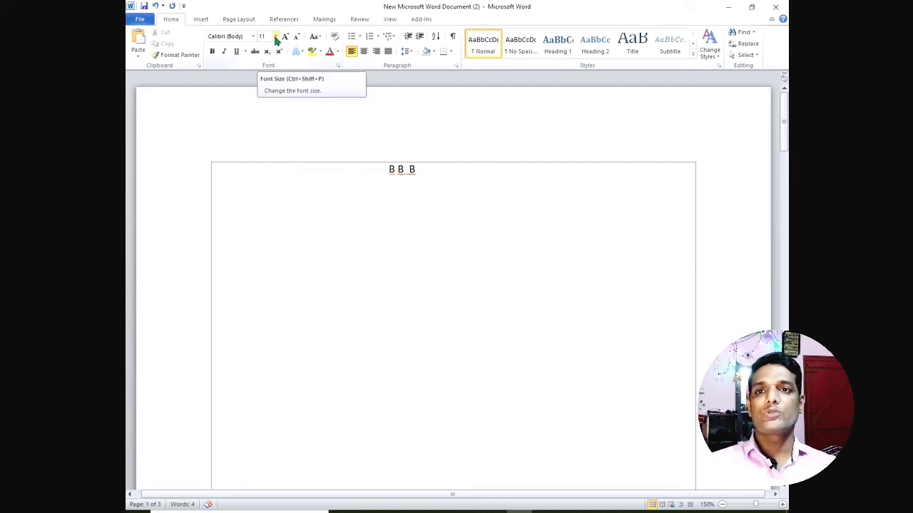
pyautogui.click(276, 38)
pyautogui.click(356, 199)
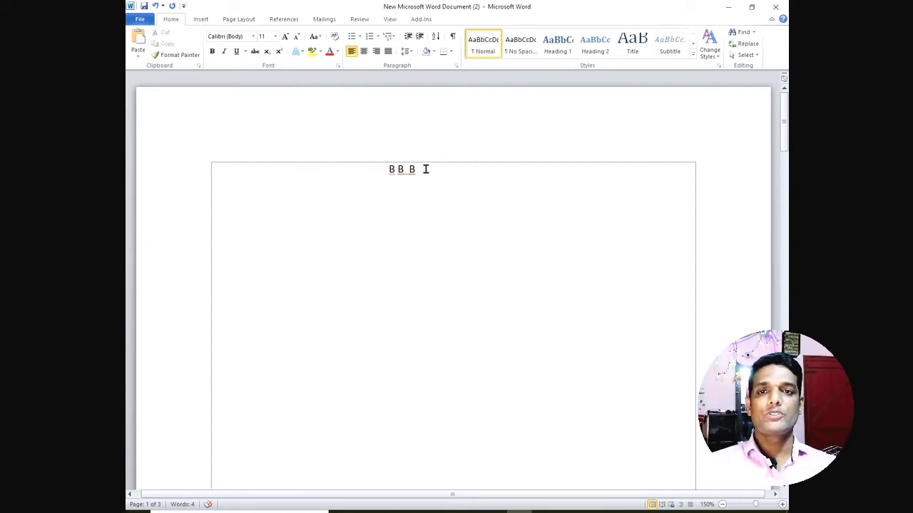
pyautogui.moveTo(423, 170); pyautogui.dragTo(389, 168)
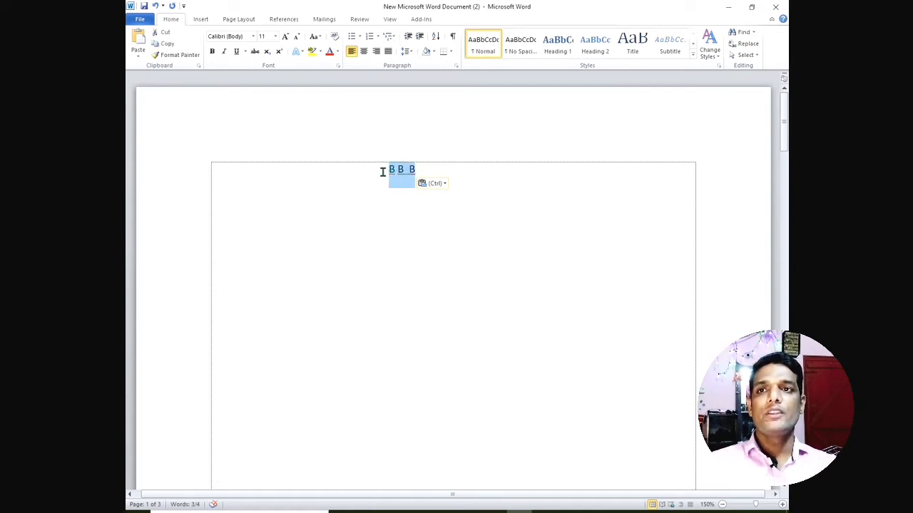
# - Scroll the font name list down to reach Times New Roman for the B B B line
pyautogui.click(254, 37)
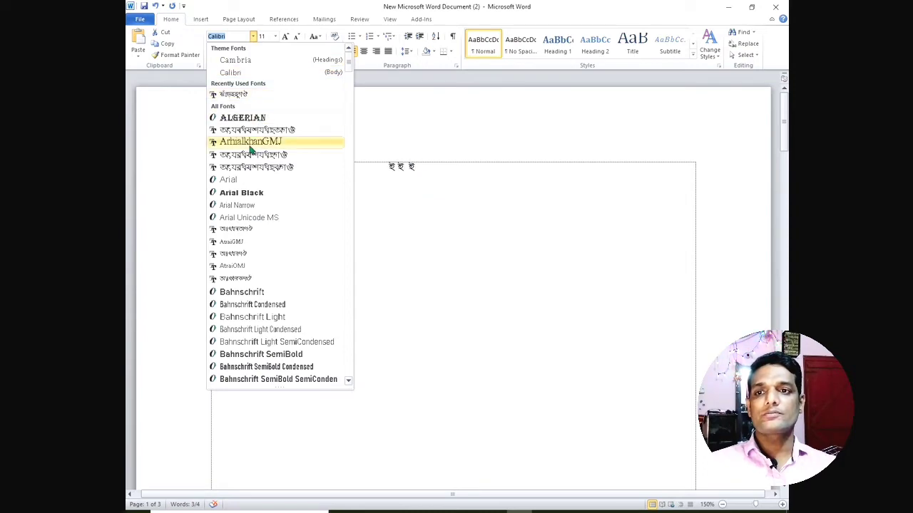
pyautogui.scroll(-5, 245, 171)
pyautogui.scroll(-5, 255, 190)
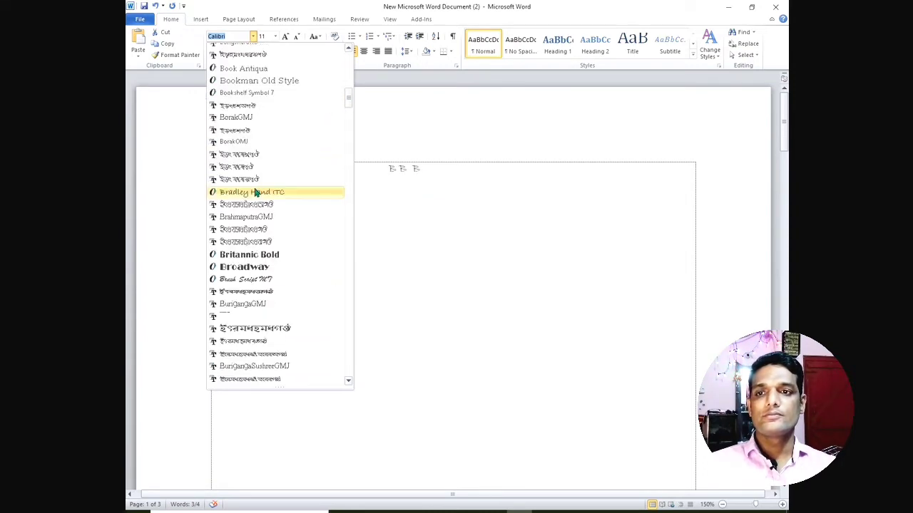
pyautogui.scroll(-5, 261, 199)
pyautogui.scroll(-5, 262, 199)
pyautogui.scroll(-5, 265, 197)
pyautogui.scroll(-5, 264, 199)
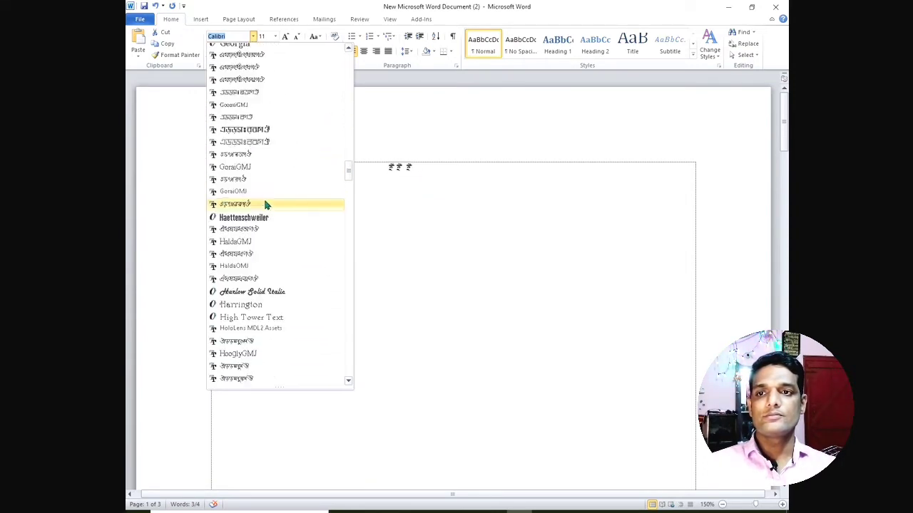
pyautogui.scroll(-5, 265, 204)
pyautogui.scroll(-3, 265, 205)
pyautogui.scroll(-3, 264, 199)
pyautogui.scroll(-3, 263, 202)
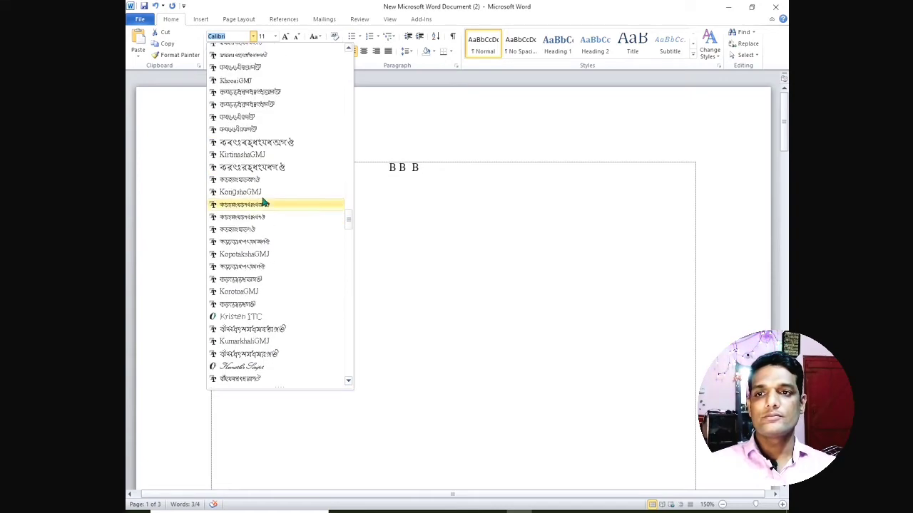
pyautogui.scroll(-3, 265, 206)
pyautogui.scroll(-2, 265, 206)
pyautogui.scroll(-4, 265, 204)
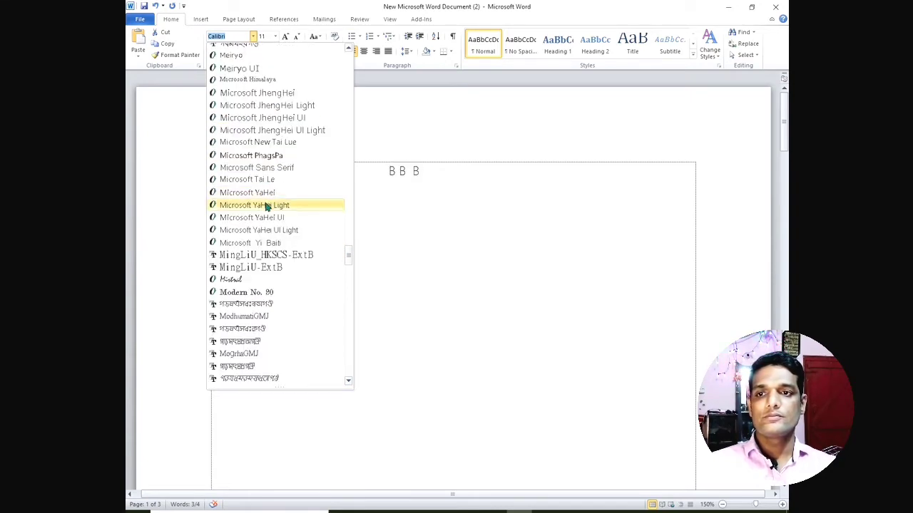
pyautogui.scroll(-2, 266, 207)
pyautogui.scroll(-5, 267, 214)
pyautogui.scroll(-5, 266, 217)
pyautogui.scroll(-5, 269, 226)
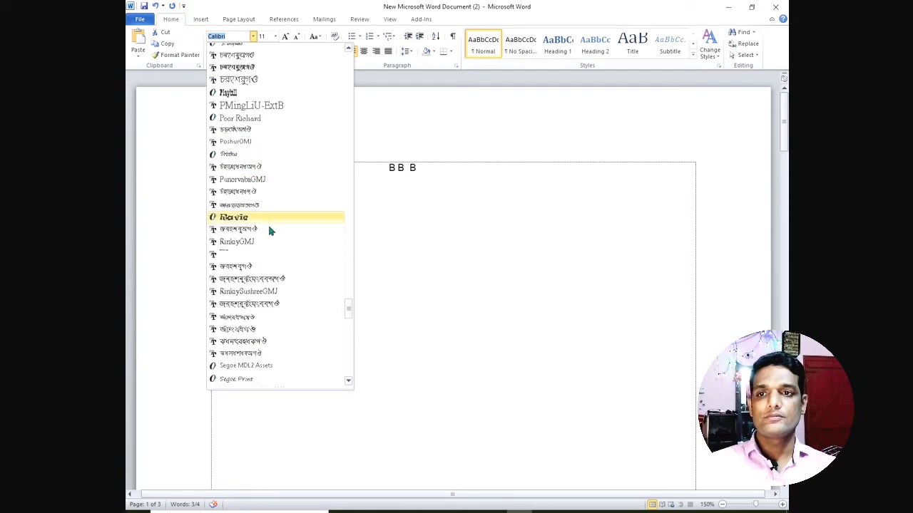
pyautogui.scroll(-5, 269, 229)
pyautogui.scroll(-7, 268, 228)
pyautogui.scroll(-4, 265, 232)
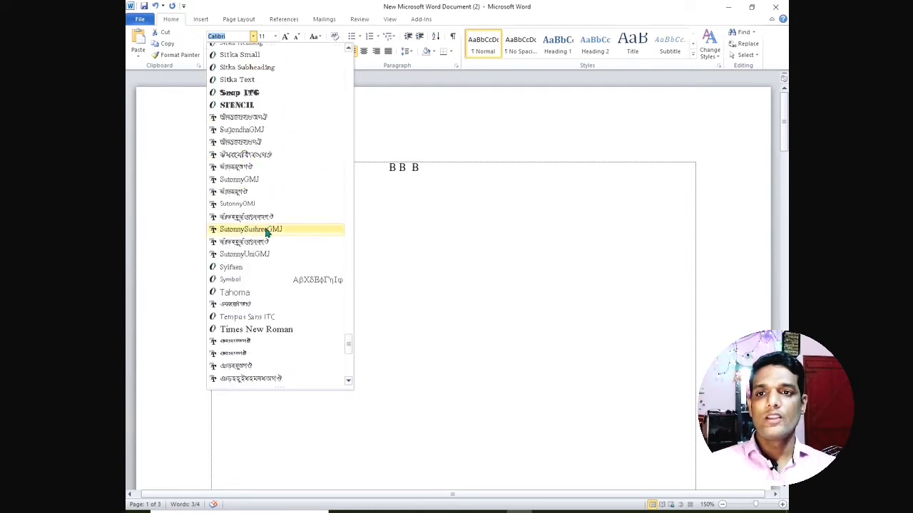
pyautogui.scroll(-2, 267, 227)
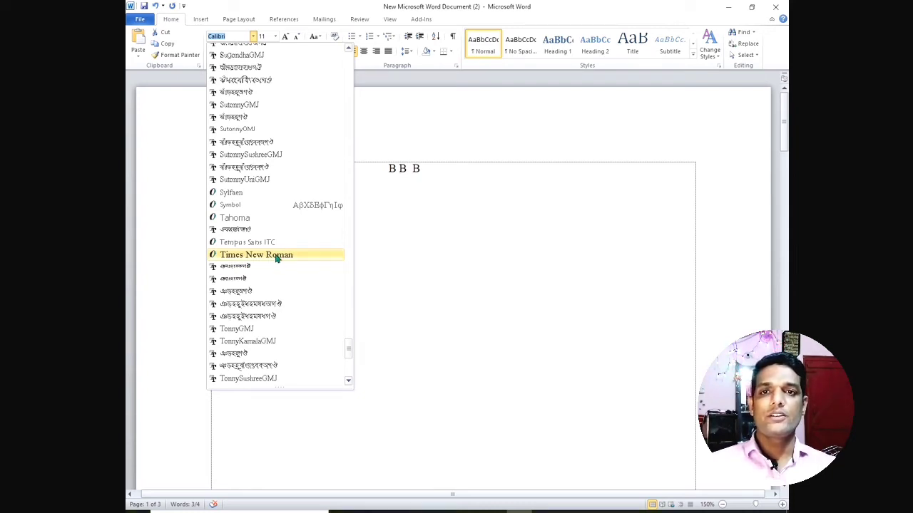
# - Apply Times New Roman to B B B, reselect the line, and show the font size list
pyautogui.click(277, 258)
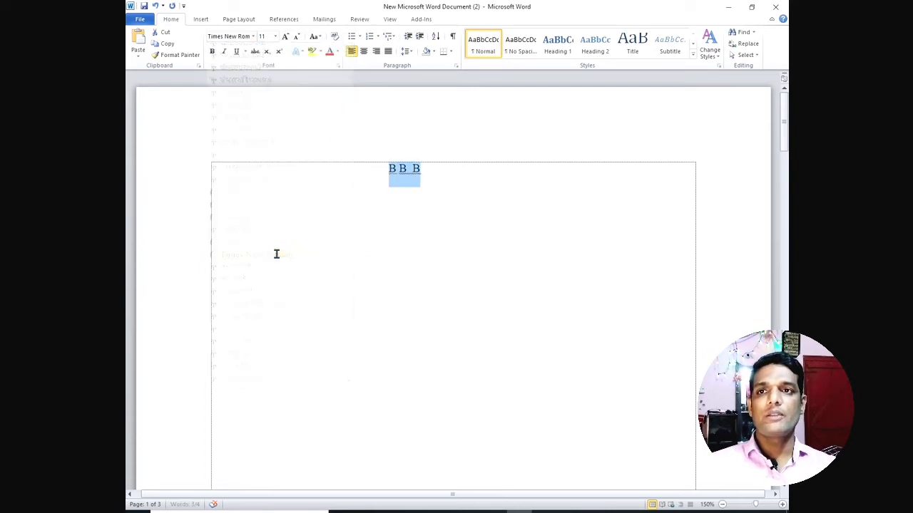
pyautogui.click(377, 212)
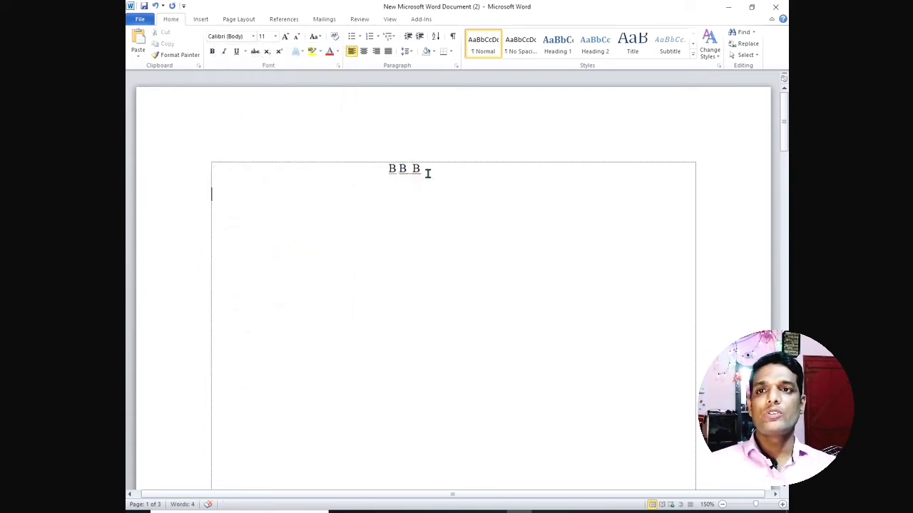
pyautogui.moveTo(427, 171); pyautogui.dragTo(375, 169)
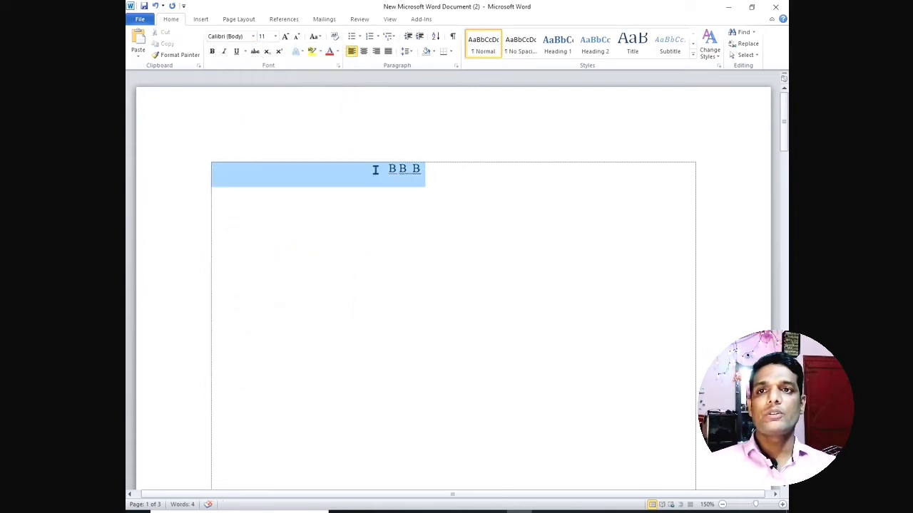
pyautogui.click(276, 36)
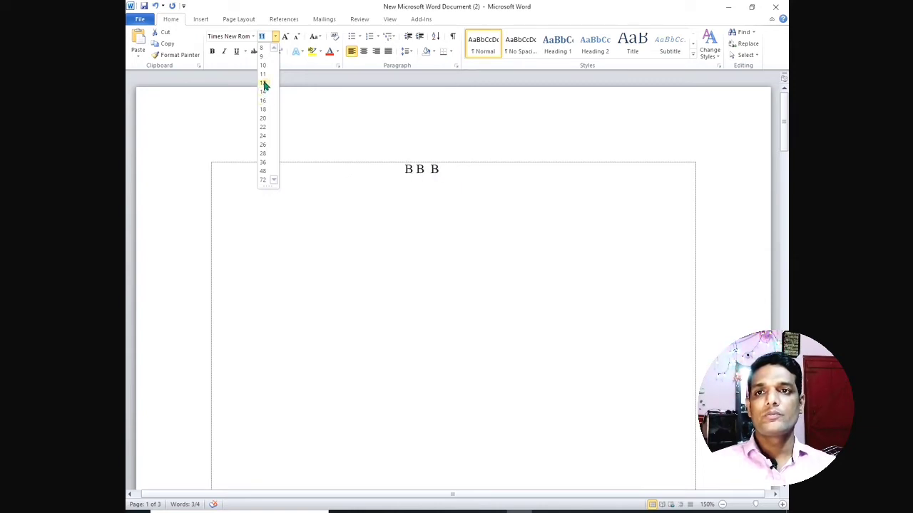
# - Set B B B to size 12, then enlarge it step by step toward 22
pyautogui.click(264, 84)
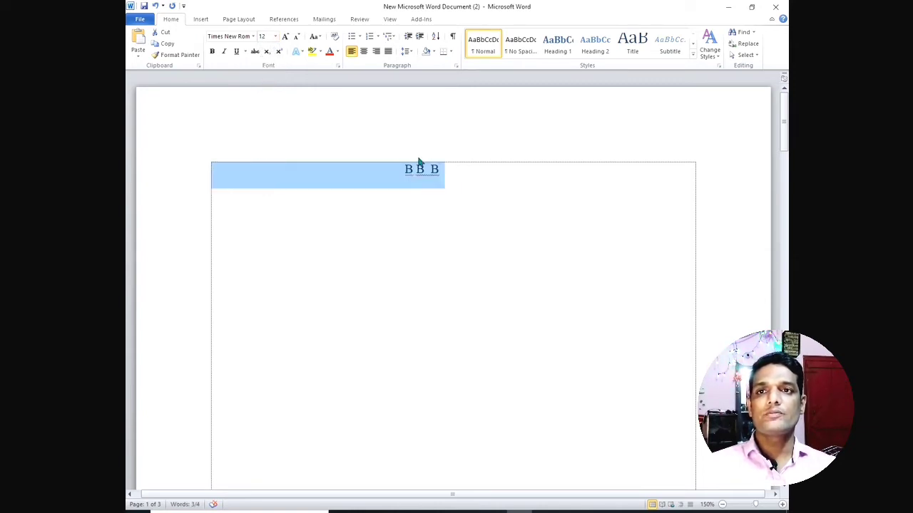
pyautogui.click(380, 200)
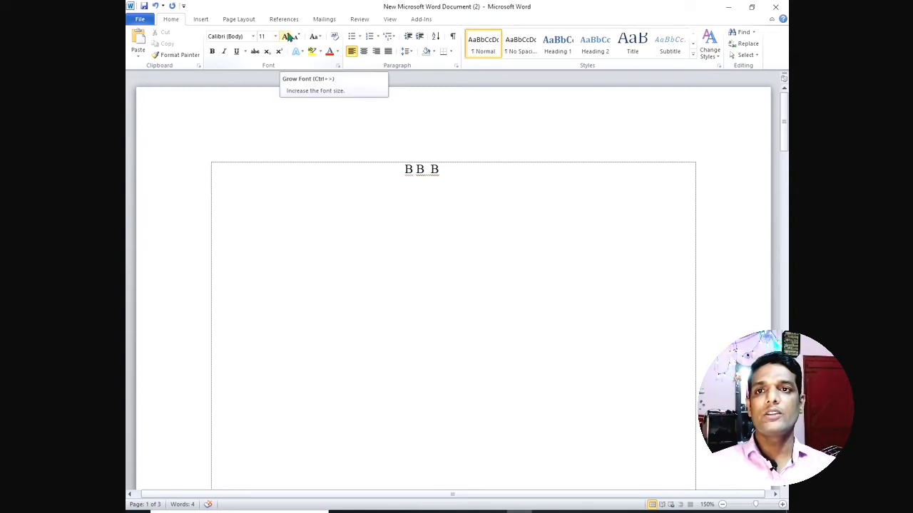
pyautogui.click(288, 35)
pyautogui.click(288, 36)
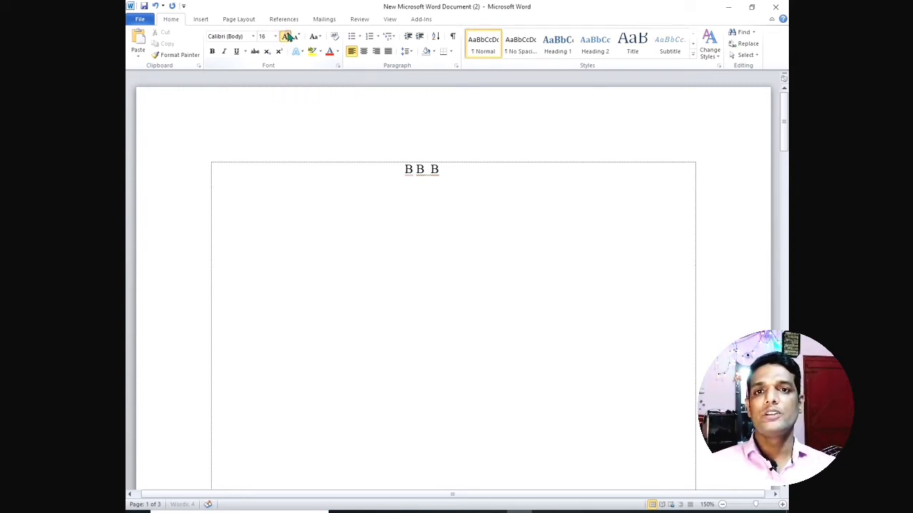
pyautogui.click(288, 36)
pyautogui.click(288, 36)
pyautogui.moveTo(438, 169); pyautogui.dragTo(404, 168)
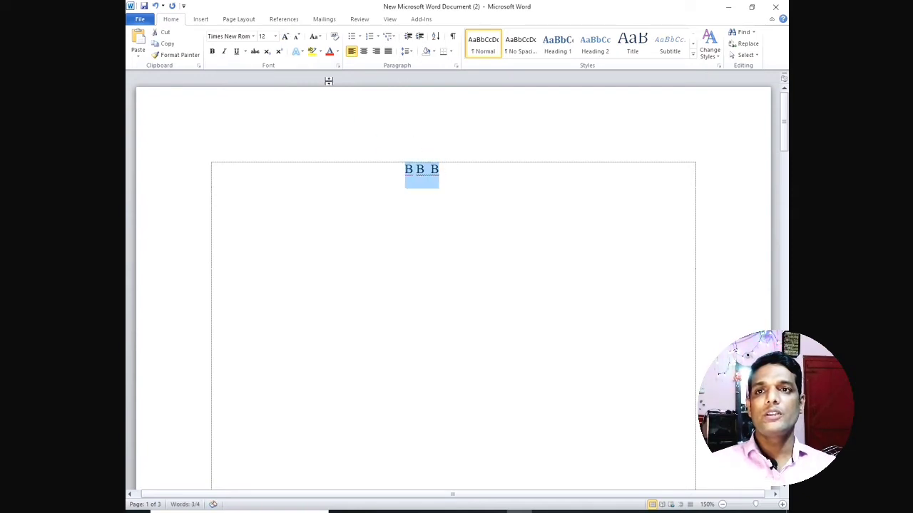
pyautogui.click(288, 37)
pyautogui.click(288, 36)
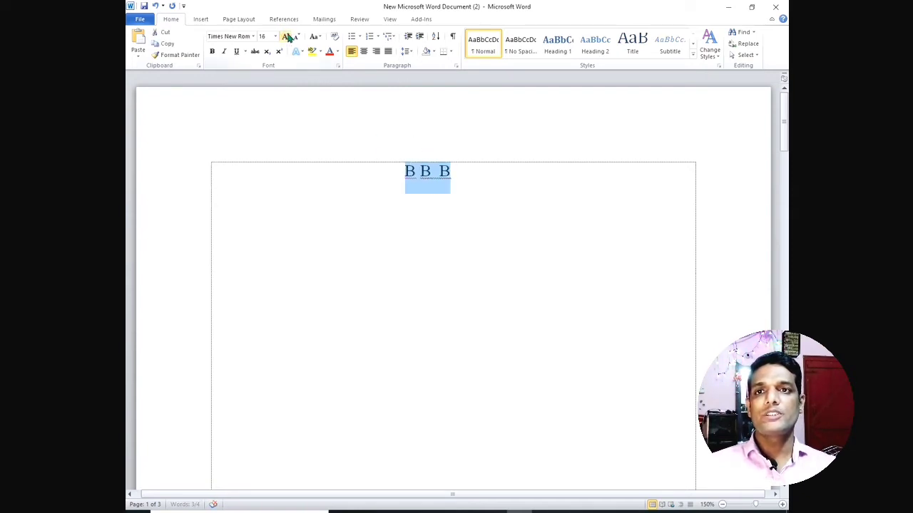
pyautogui.click(288, 36)
pyautogui.click(288, 36)
pyautogui.click(288, 36)
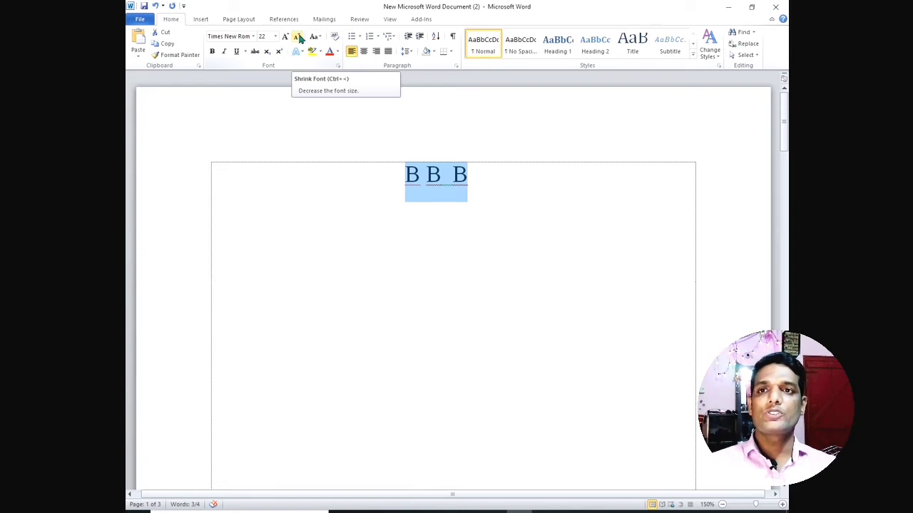
# - Shrink the B B B text back to 11, then set it to 14 points
pyautogui.click(300, 37)
pyautogui.click(299, 37)
pyautogui.click(299, 37)
pyautogui.click(300, 37)
pyautogui.click(299, 37)
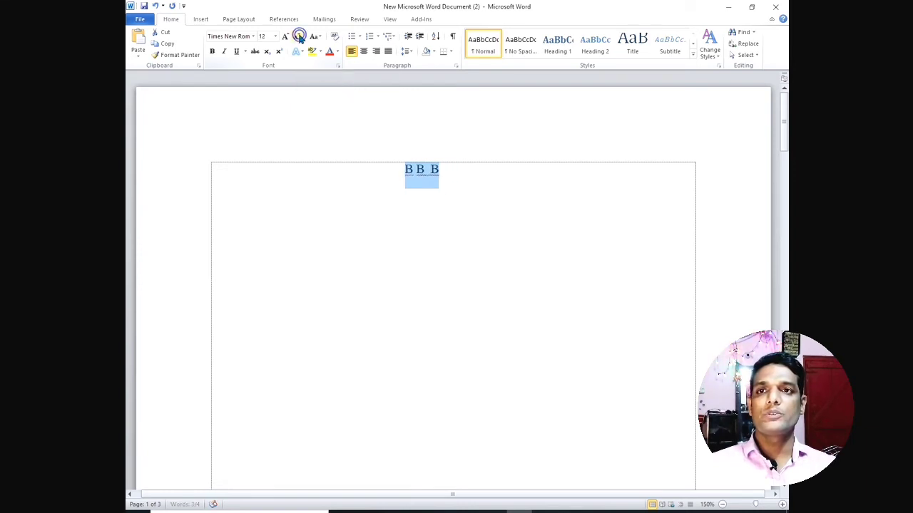
pyautogui.click(299, 37)
pyautogui.click(300, 37)
pyautogui.click(300, 37)
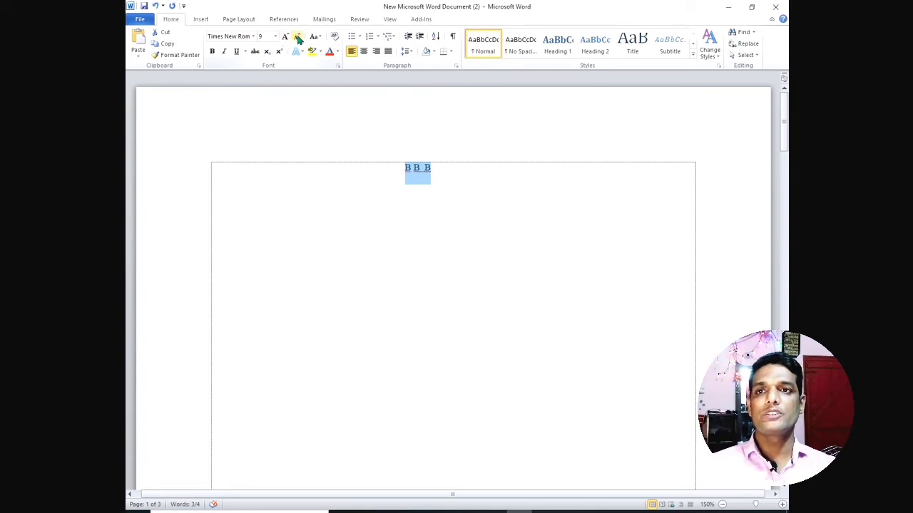
pyautogui.click(276, 40)
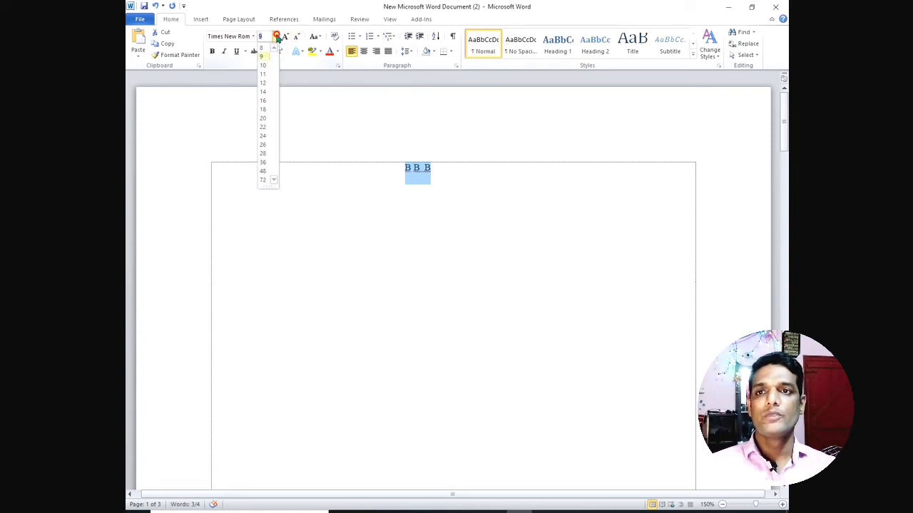
pyautogui.click(263, 92)
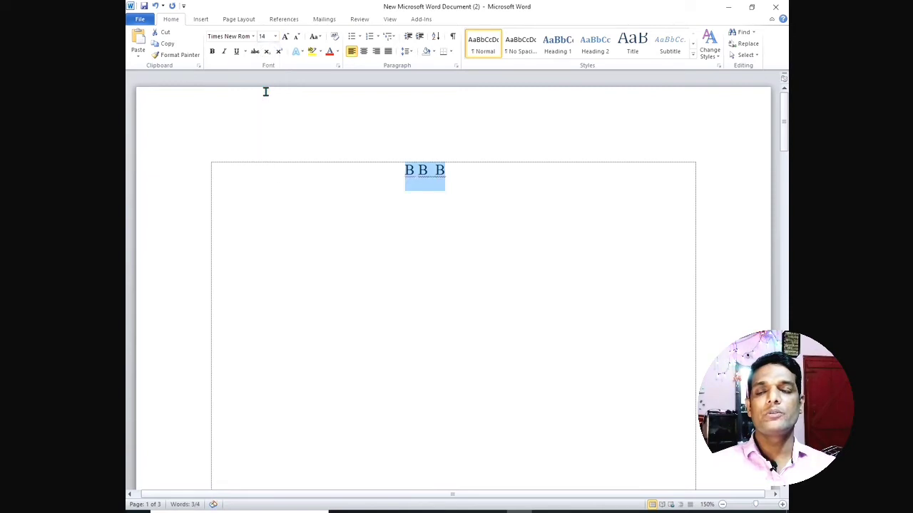
# - Select the B B B line, colour it red, and show the Change Case options
pyautogui.click(322, 169)
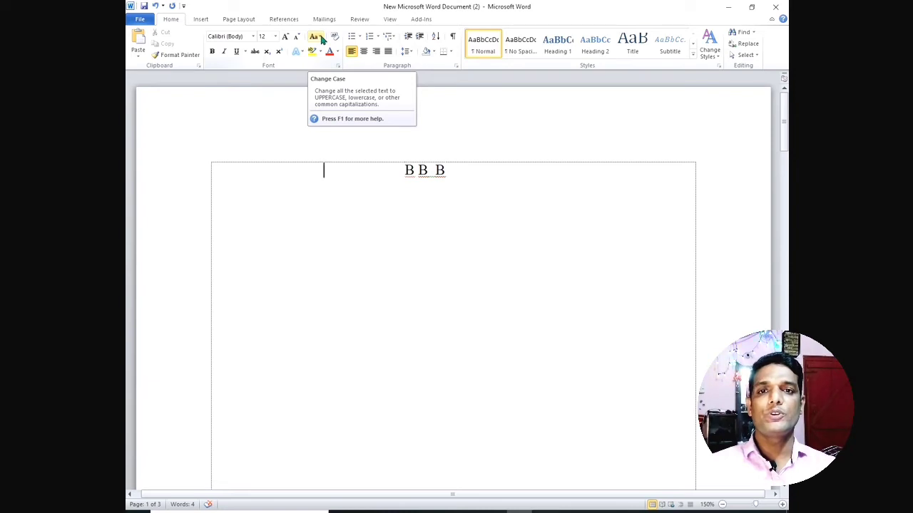
pyautogui.click(415, 171)
pyautogui.moveTo(450, 171); pyautogui.dragTo(408, 170)
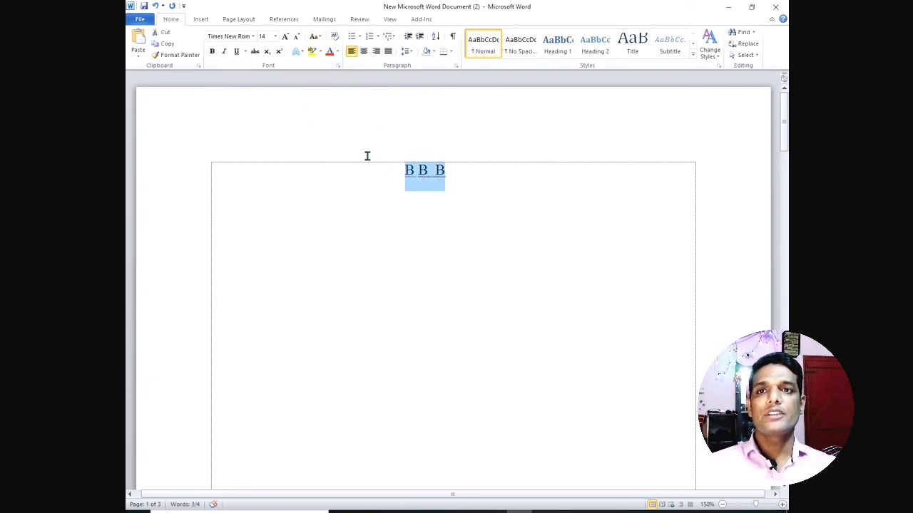
pyautogui.click(329, 54)
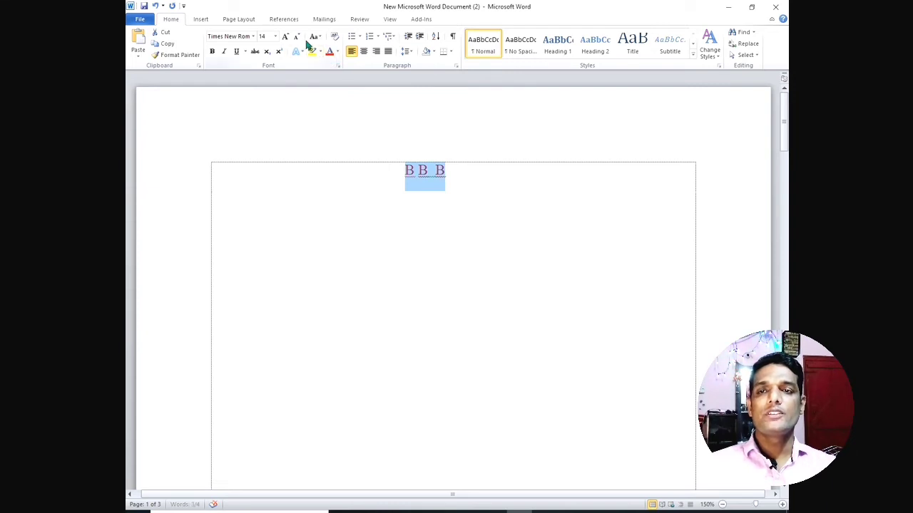
pyautogui.click(319, 38)
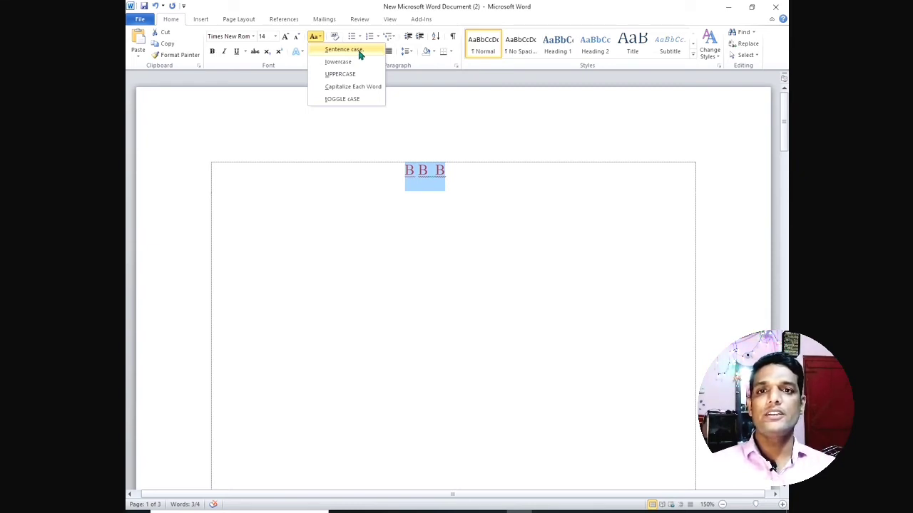
# - Apply Sentence case, then lowercase, so the red line reads 'b b b'
pyautogui.click(360, 50)
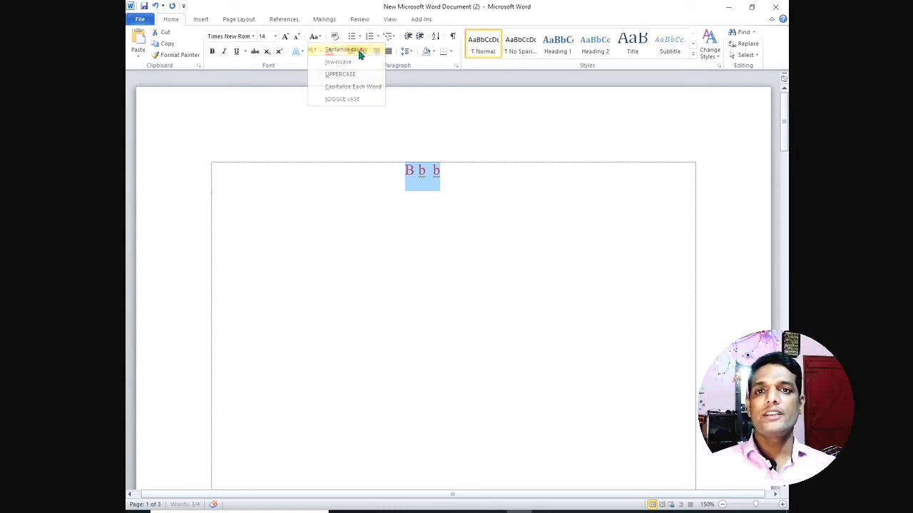
pyautogui.click(406, 175)
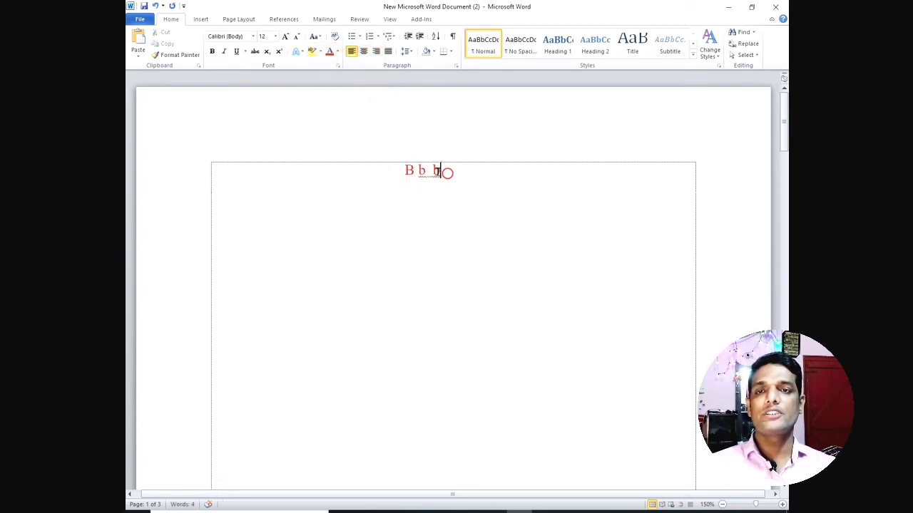
pyautogui.moveTo(445, 171); pyautogui.dragTo(408, 171)
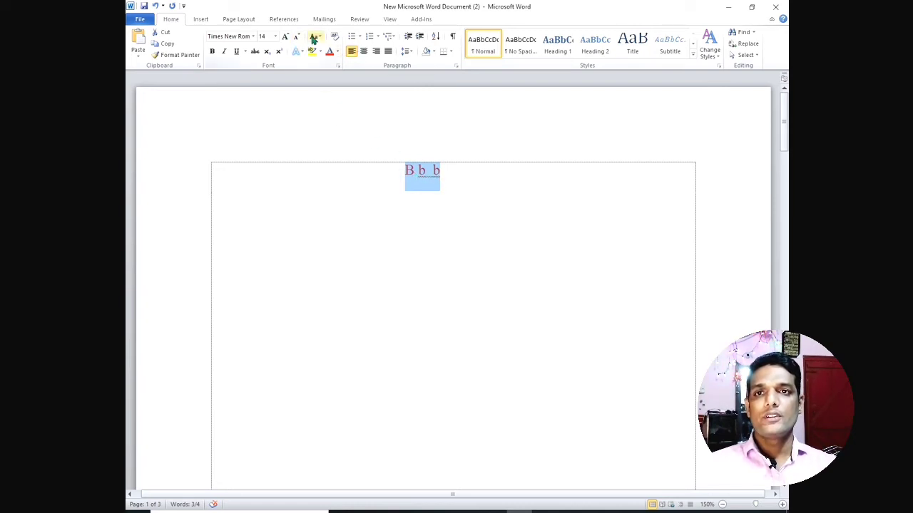
pyautogui.click(315, 36)
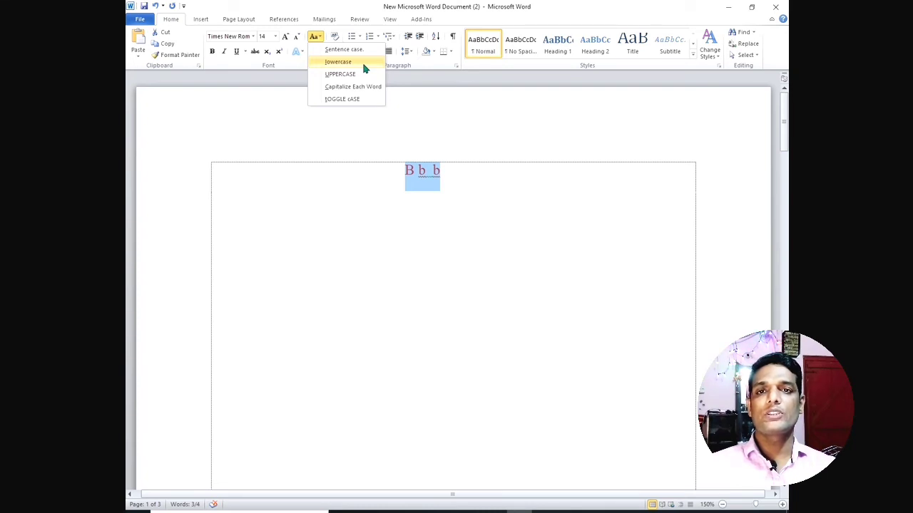
pyautogui.click(363, 65)
pyautogui.click(432, 177)
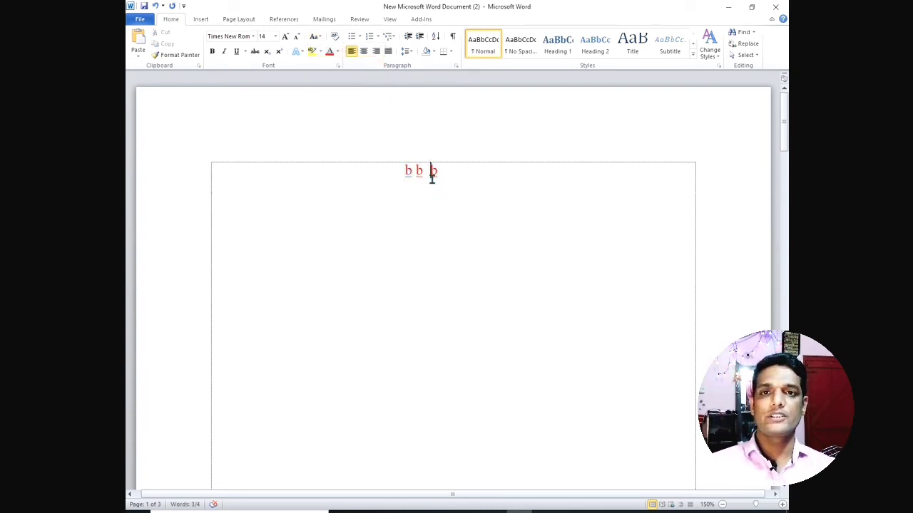
# - Append thirteen b's, make all text UPPERCASE, and break the Bs so 'BBBBBBB' starts line two
pyautogui.write('bbbbbbbbbb')
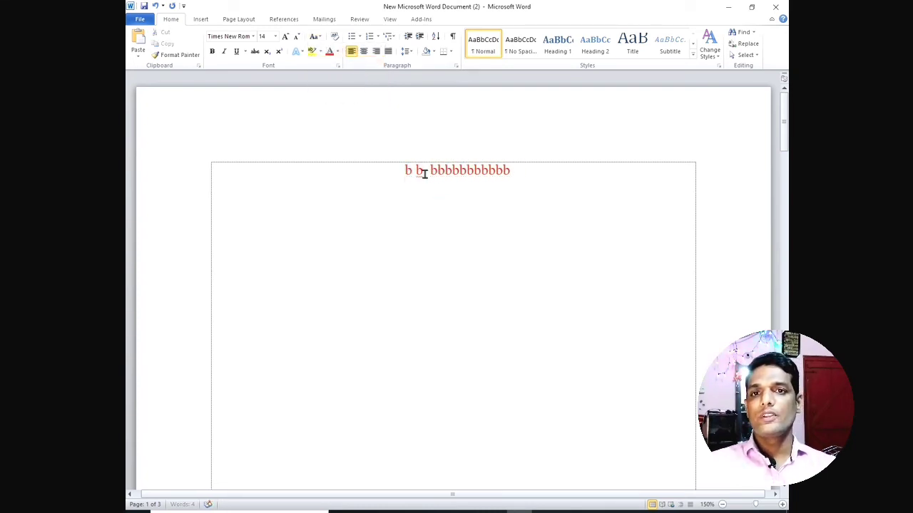
pyautogui.write('bbb')
pyautogui.hotkey('ctrl', 'a')
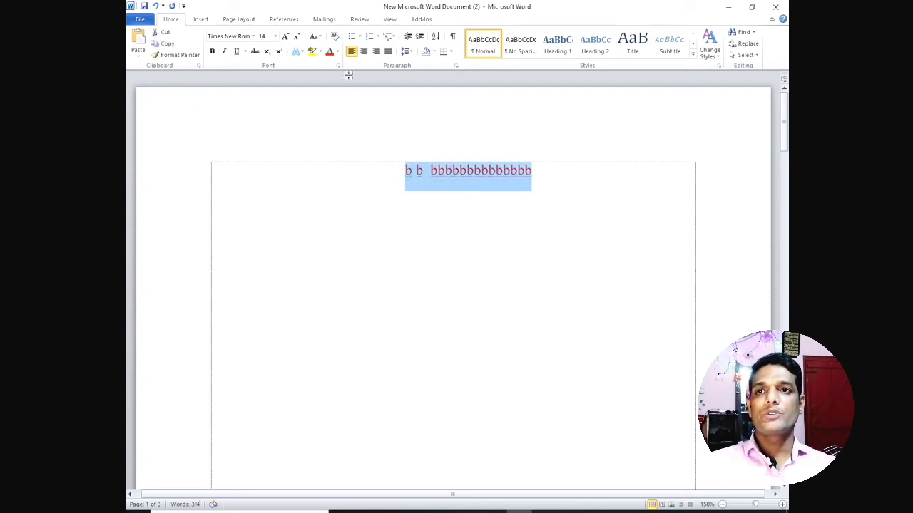
pyautogui.click(321, 39)
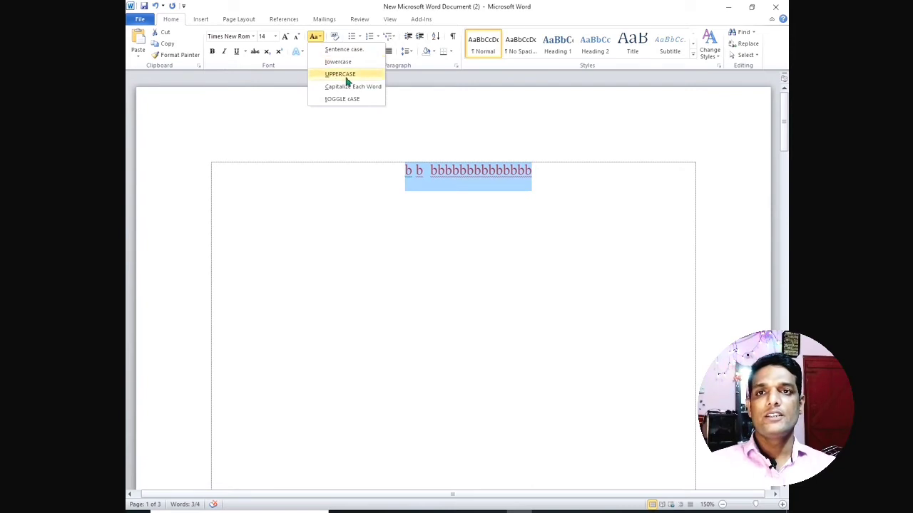
pyautogui.click(355, 78)
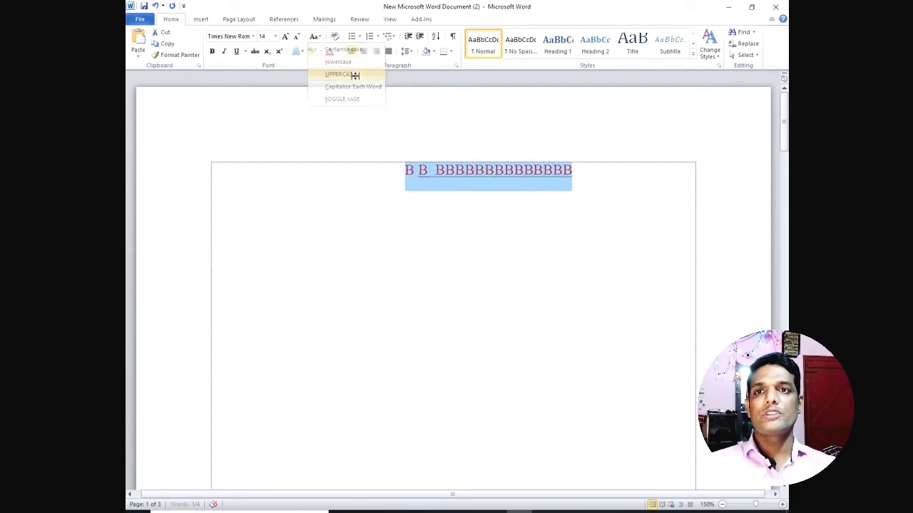
pyautogui.click(421, 173)
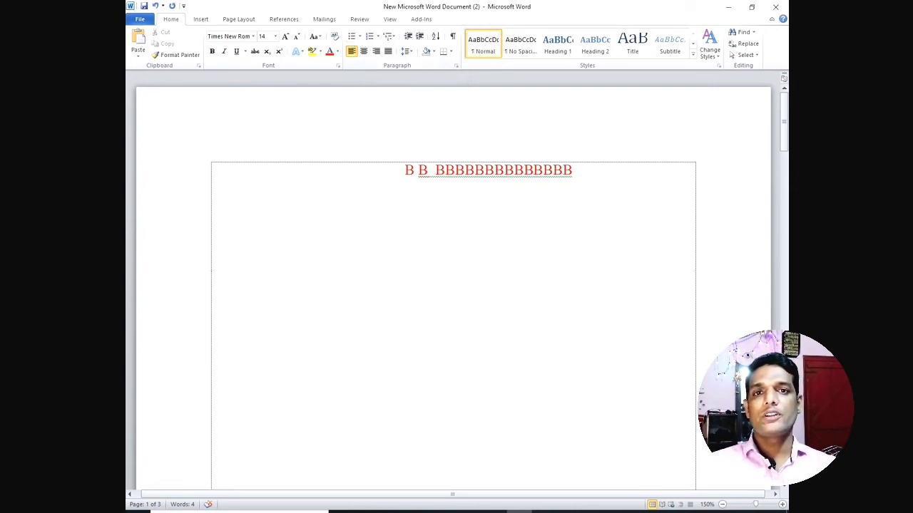
pyautogui.click(504, 171)
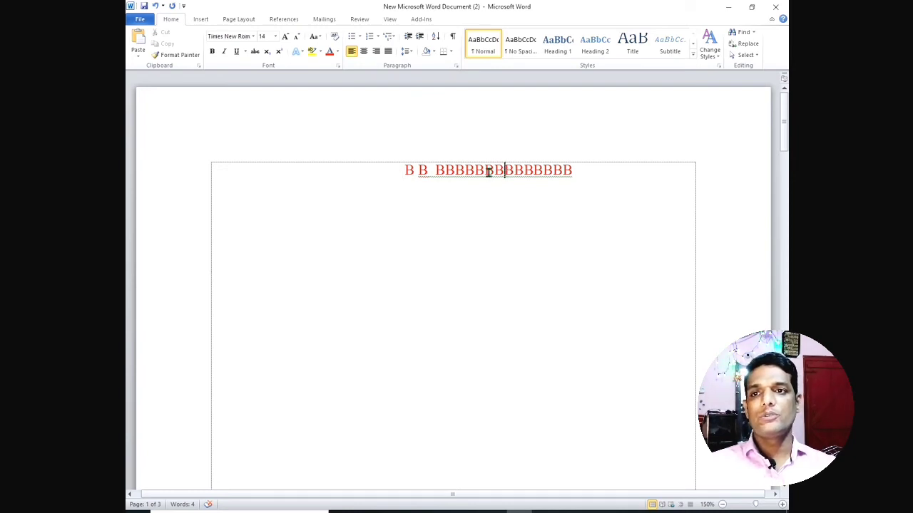
pyautogui.press('Return')
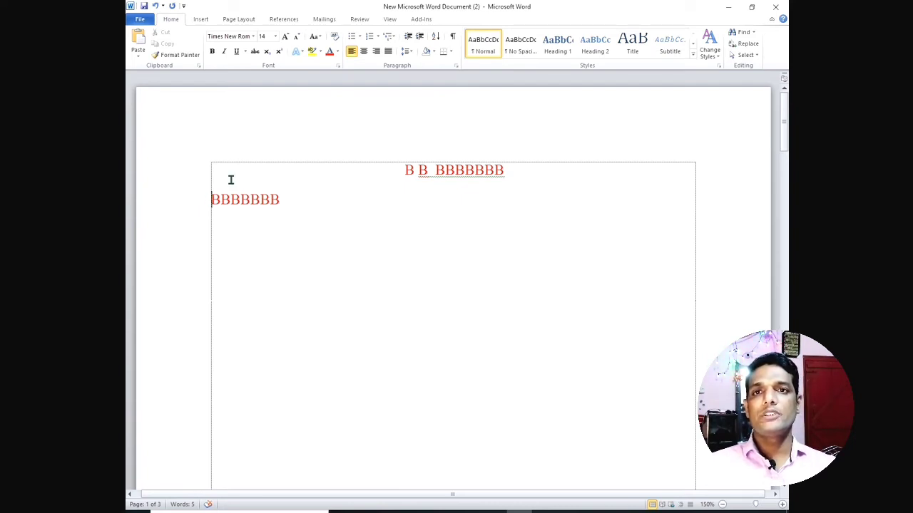
# - Give the second line a square bullet and split it into three items: BBB, BB, BB
pyautogui.click(360, 39)
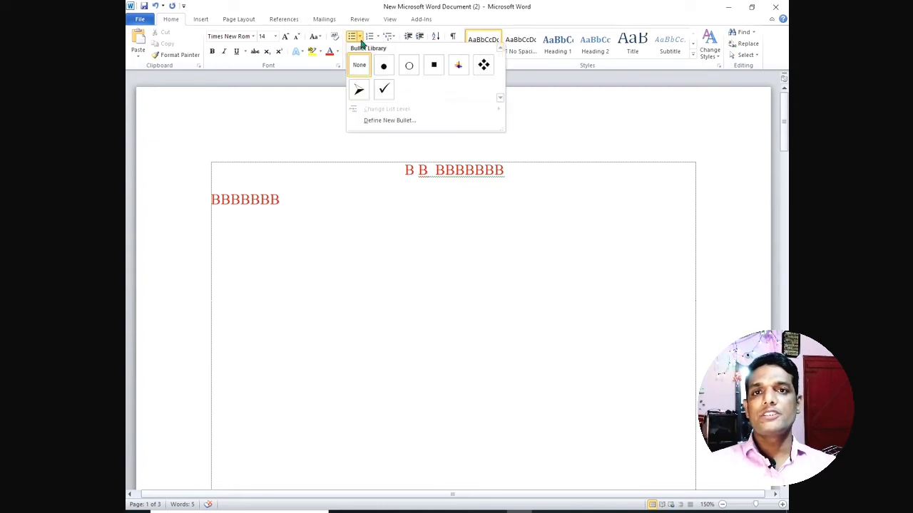
pyautogui.click(433, 65)
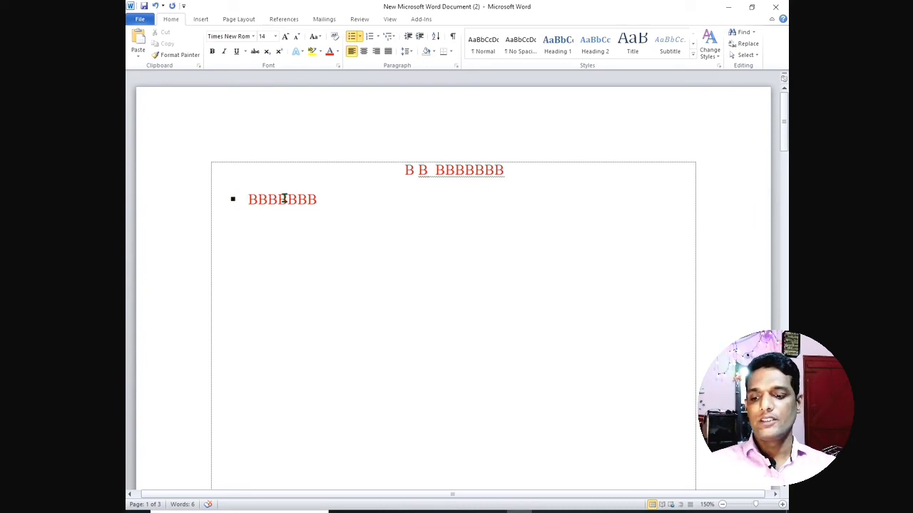
pyautogui.click(278, 199)
pyautogui.press('Return')
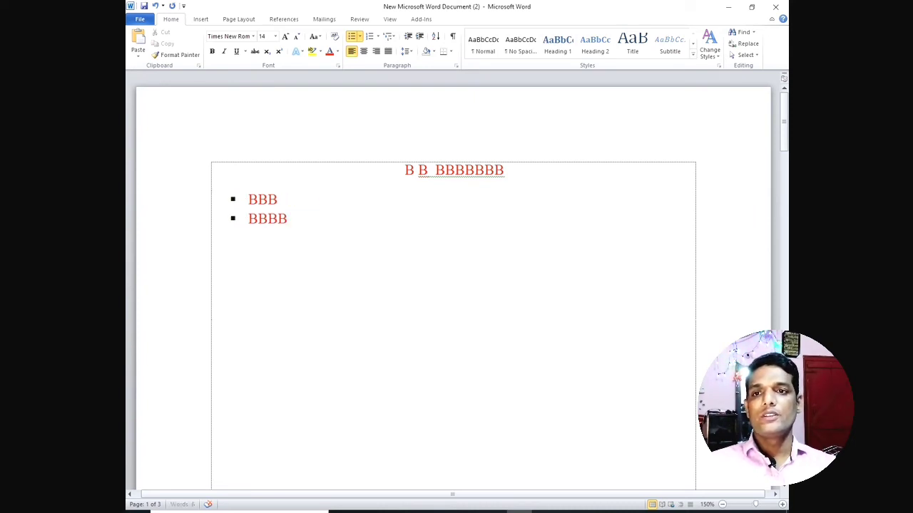
pyautogui.click(267, 218)
pyautogui.press('Return')
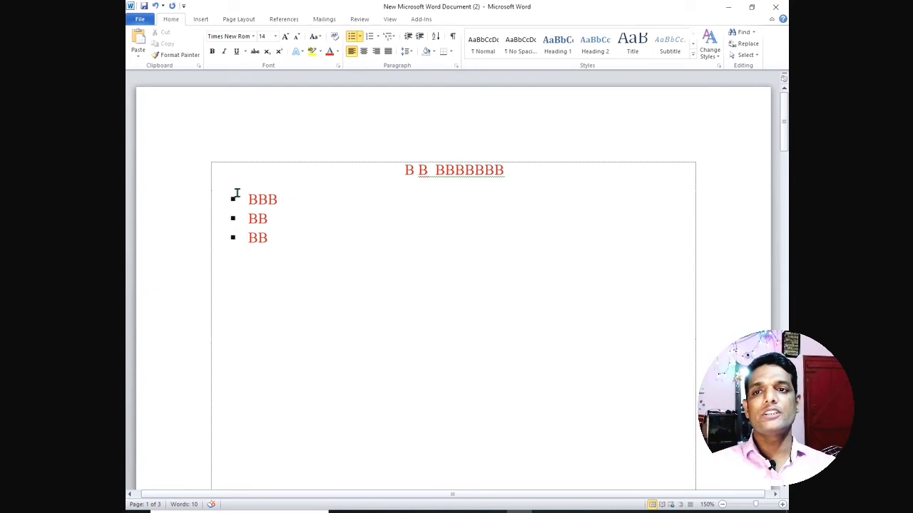
# - Try checkmark bullets on the three list items, then switch them to filled round bullets
pyautogui.click(232, 199)
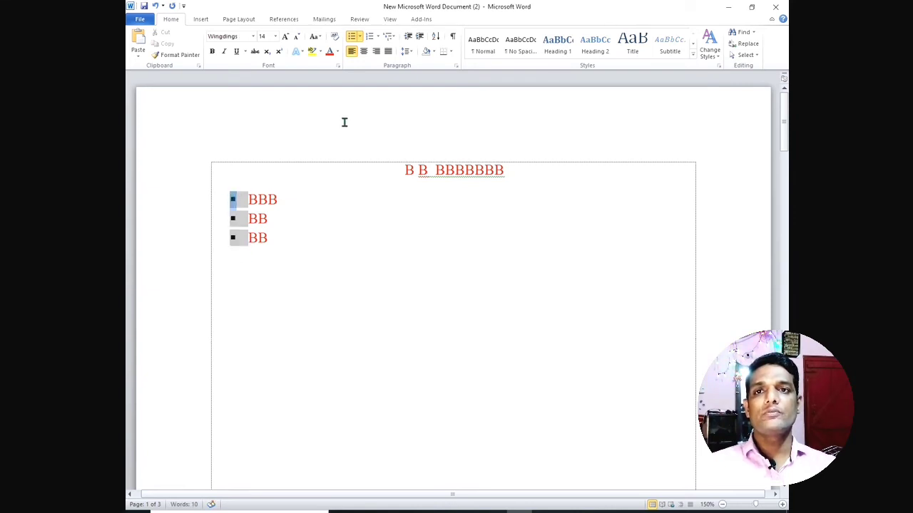
pyautogui.click(360, 36)
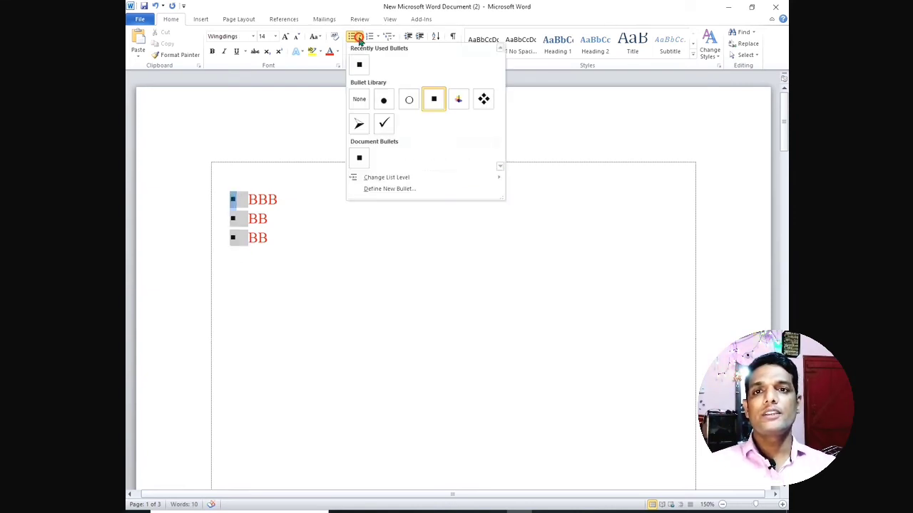
pyautogui.click(383, 126)
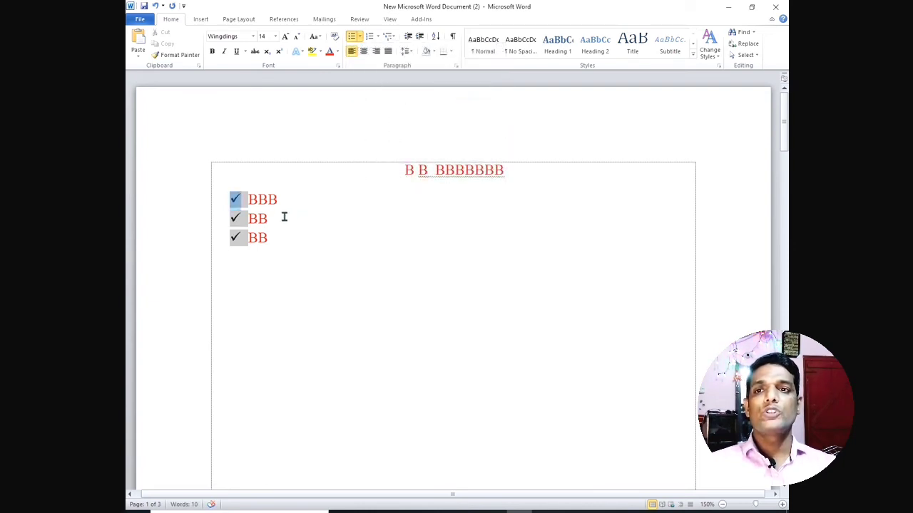
pyautogui.click(267, 240)
pyautogui.moveTo(293, 242); pyautogui.dragTo(228, 206)
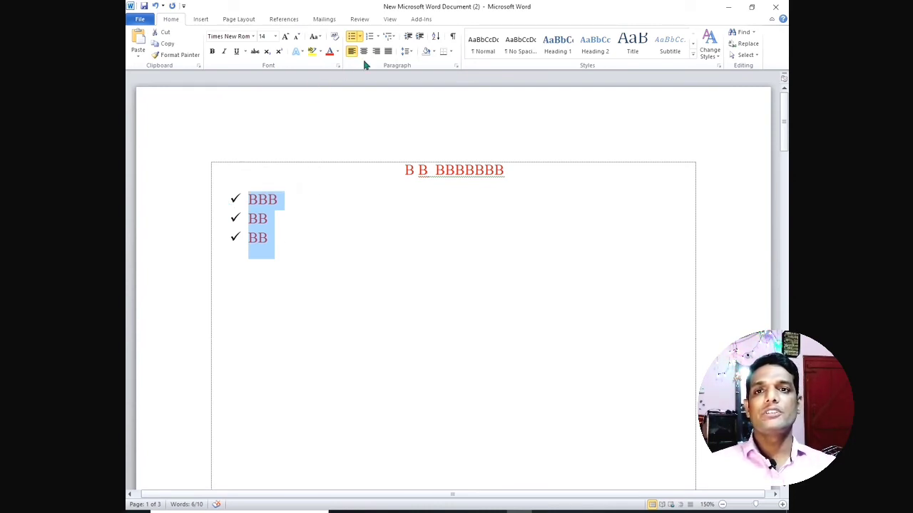
pyautogui.click(360, 37)
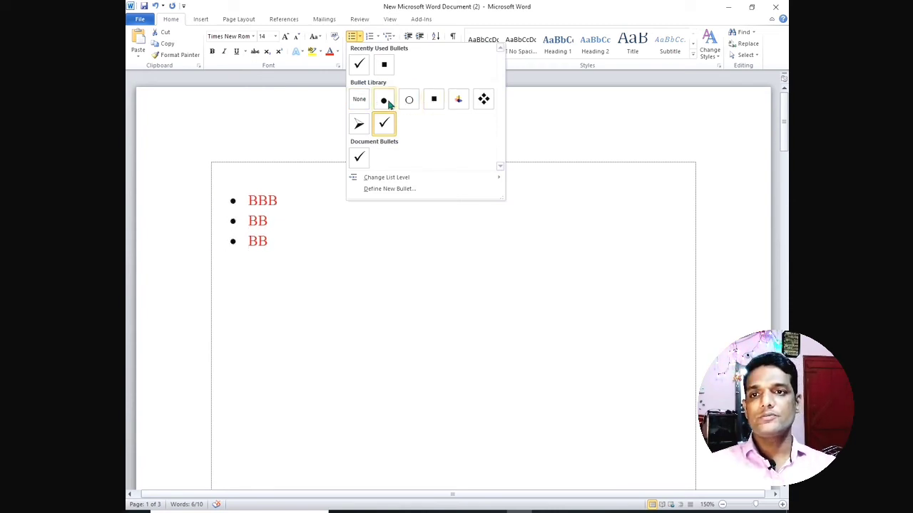
pyautogui.click(385, 101)
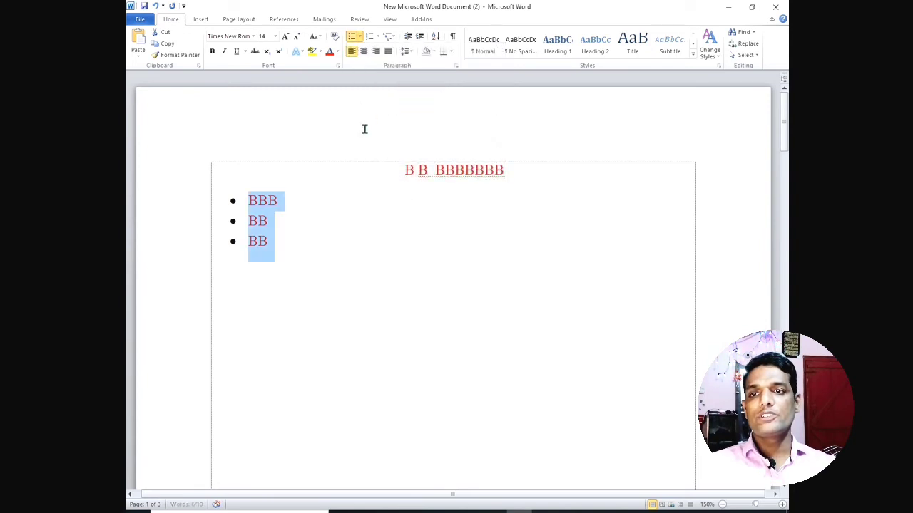
# - Change the three list items to square bullets and deselect them
pyautogui.click(233, 241)
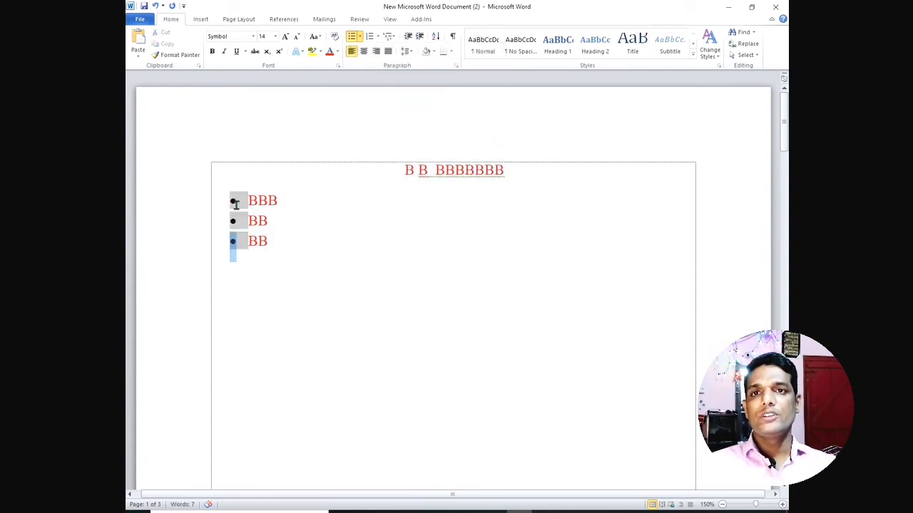
pyautogui.click(360, 37)
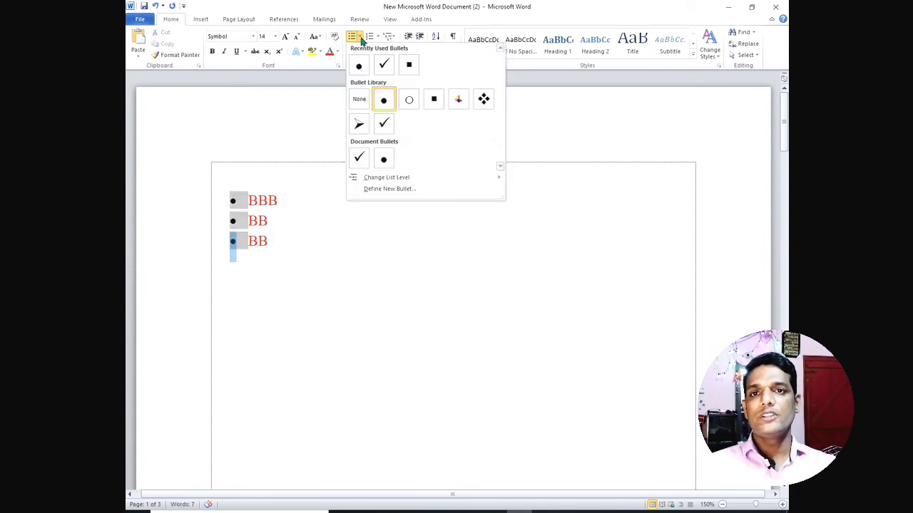
pyautogui.click(409, 66)
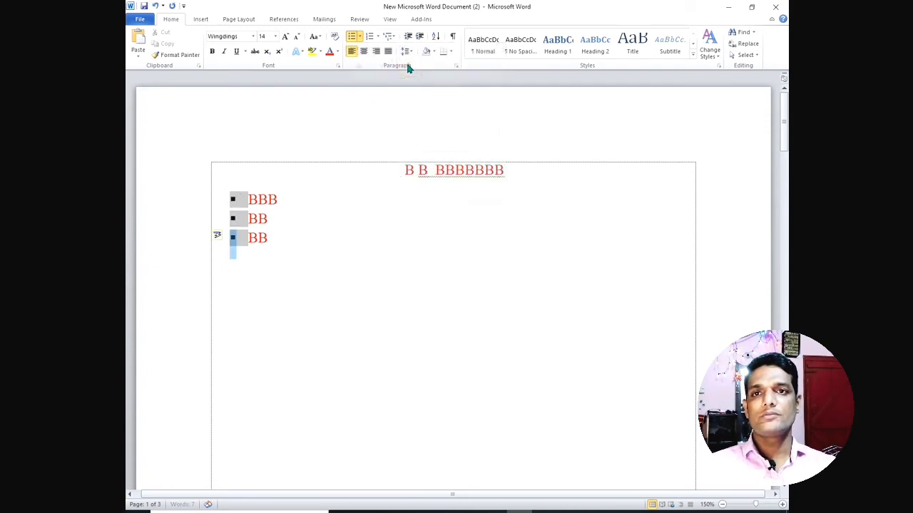
pyautogui.click(283, 250)
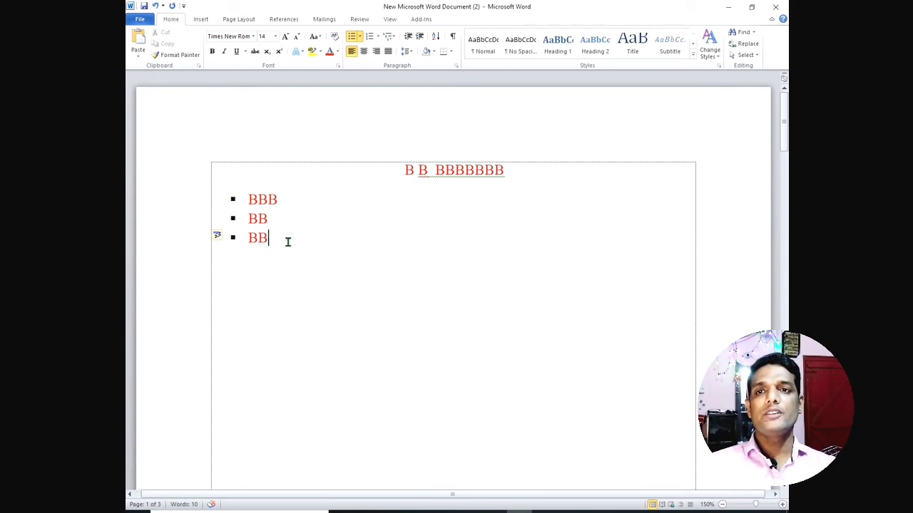
# - Select the bulleted items and undo back to the round bullets
pyautogui.moveTo(287, 241); pyautogui.dragTo(247, 204)
pyautogui.click(342, 203)
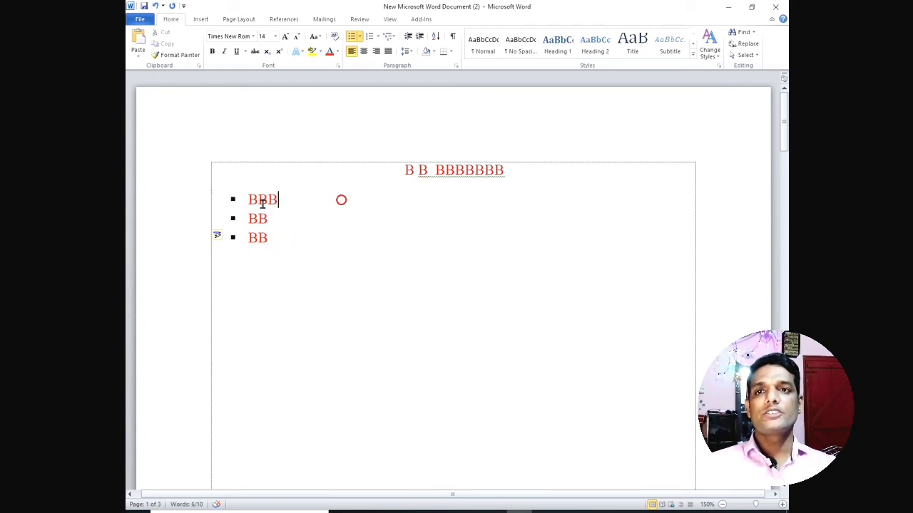
pyautogui.click(232, 200)
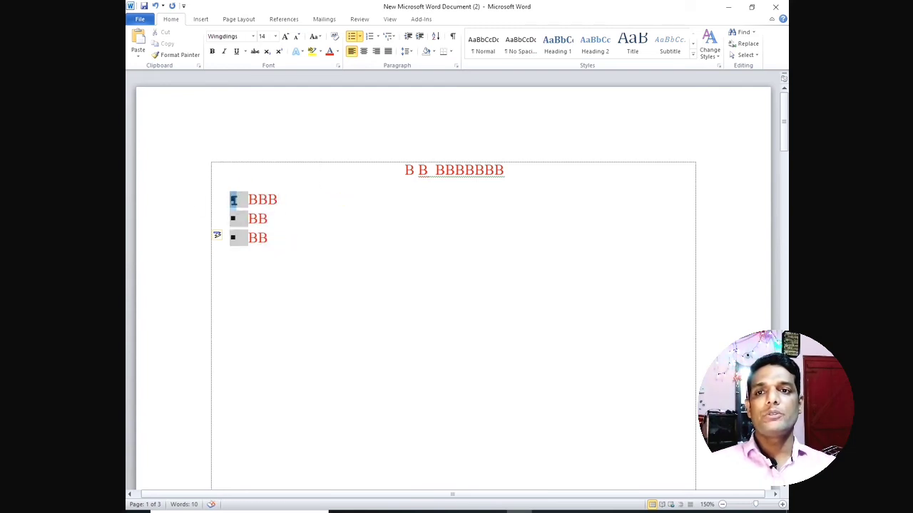
pyautogui.click(280, 228)
pyautogui.hotkey('ctrl', 'a')
pyautogui.click(247, 118)
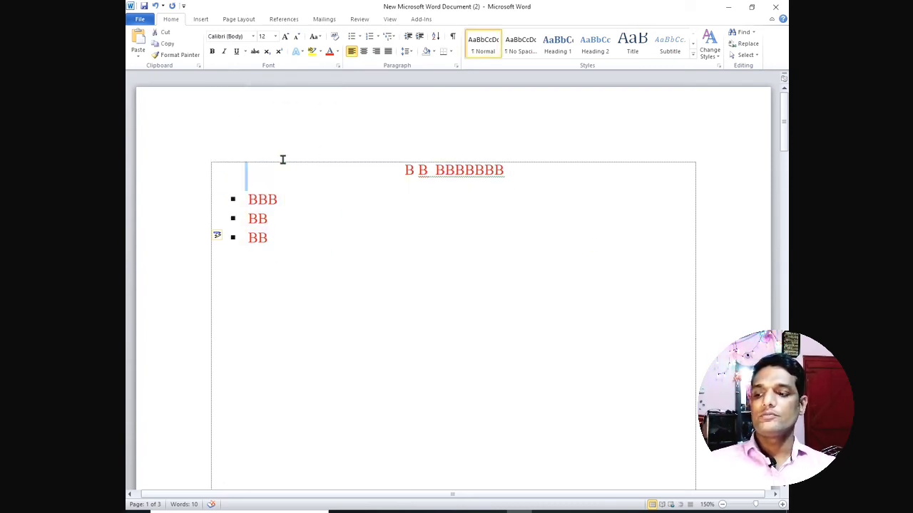
pyautogui.hotkey('ctrl', 'z')
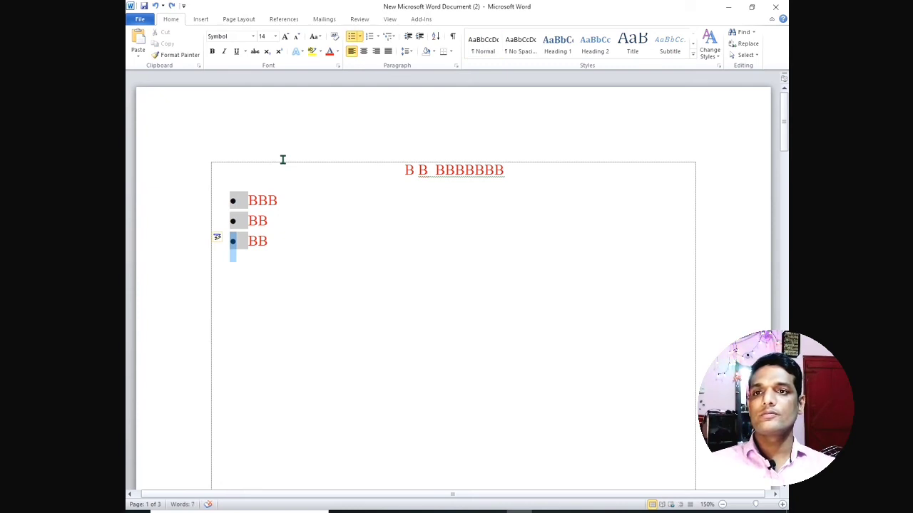
# - Undo the remaining bullet and line-break changes until only plain BBBBBBB is left
pyautogui.hotkey('ctrl', 'a')
pyautogui.click(278, 227)
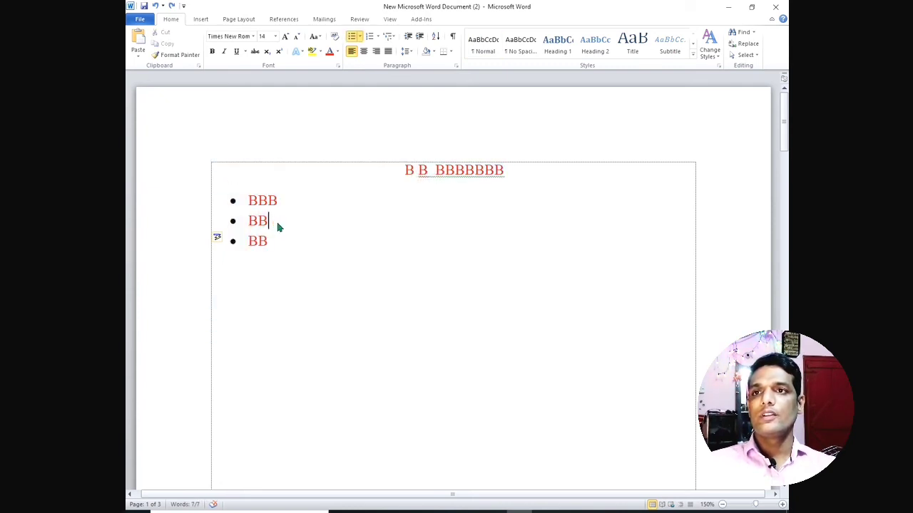
pyautogui.hotkey('ctrl', 'a')
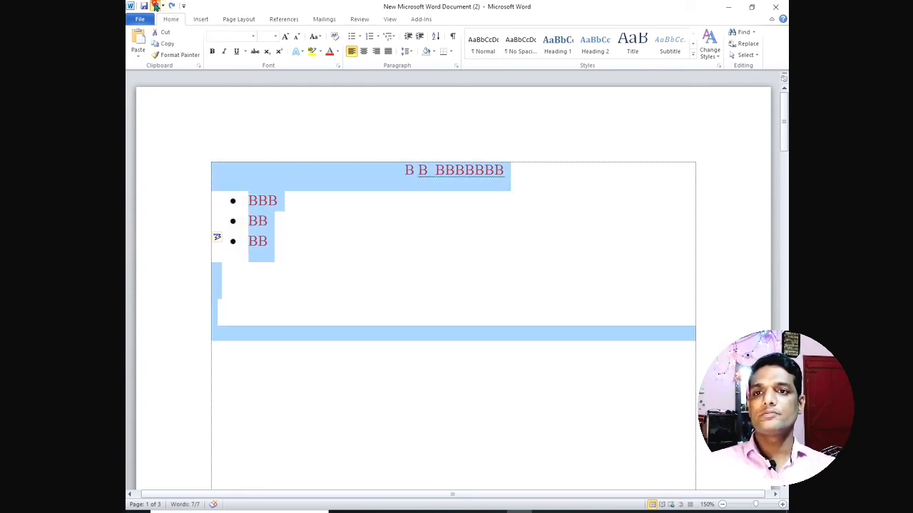
pyautogui.click(155, 6)
pyautogui.click(155, 6)
pyautogui.click(155, 5)
pyautogui.click(155, 6)
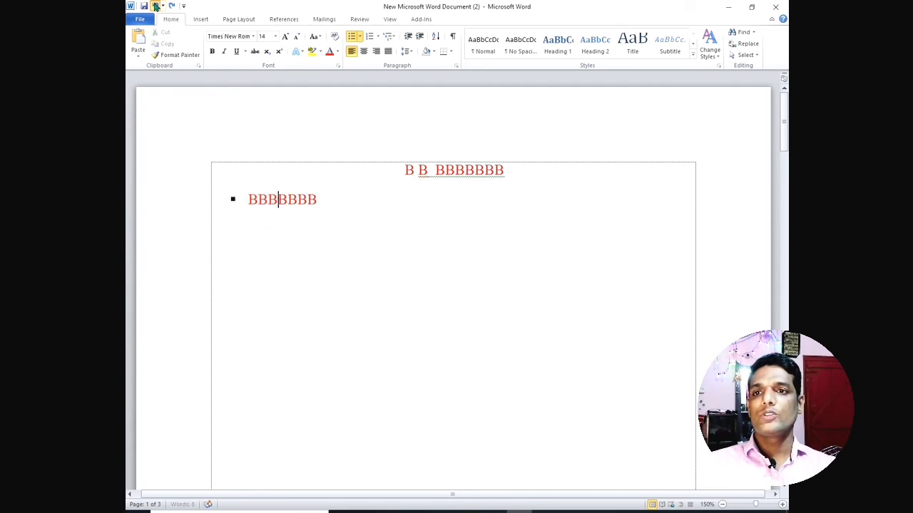
pyautogui.click(156, 6)
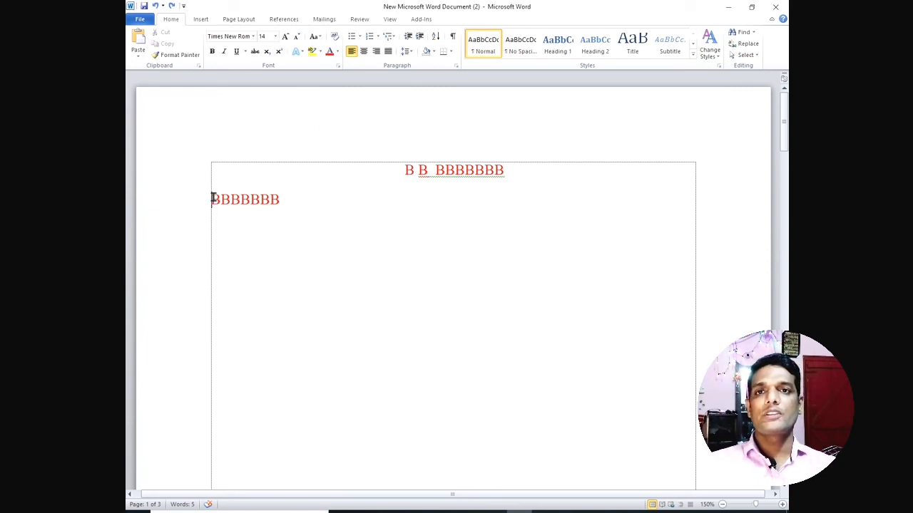
# - Apply 1. 2. 3. numbering and split the line into BB, BB, B, B, B, then select all five
pyautogui.click(378, 35)
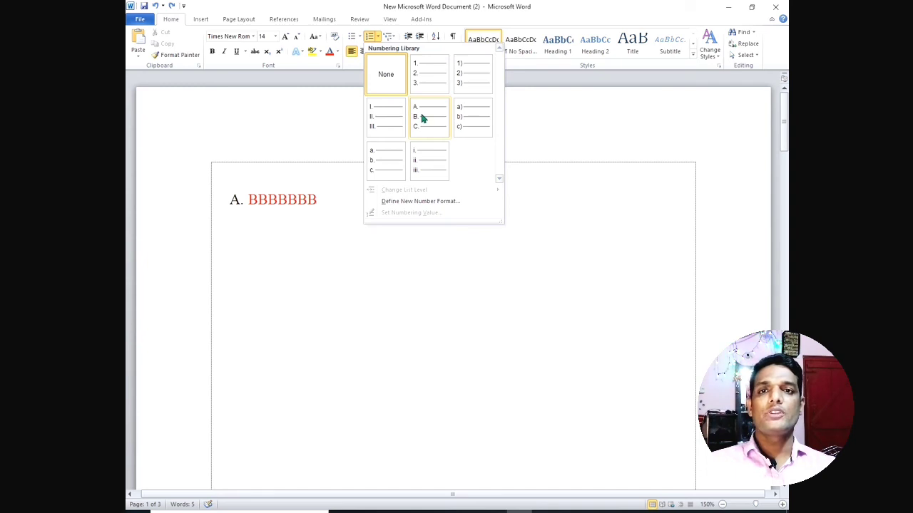
pyautogui.click(429, 72)
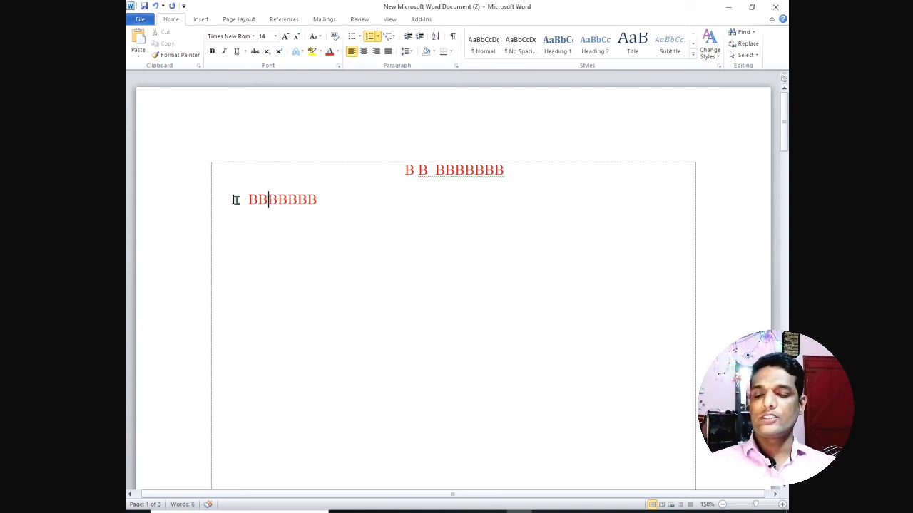
pyautogui.click(267, 200)
pyautogui.press('Return')
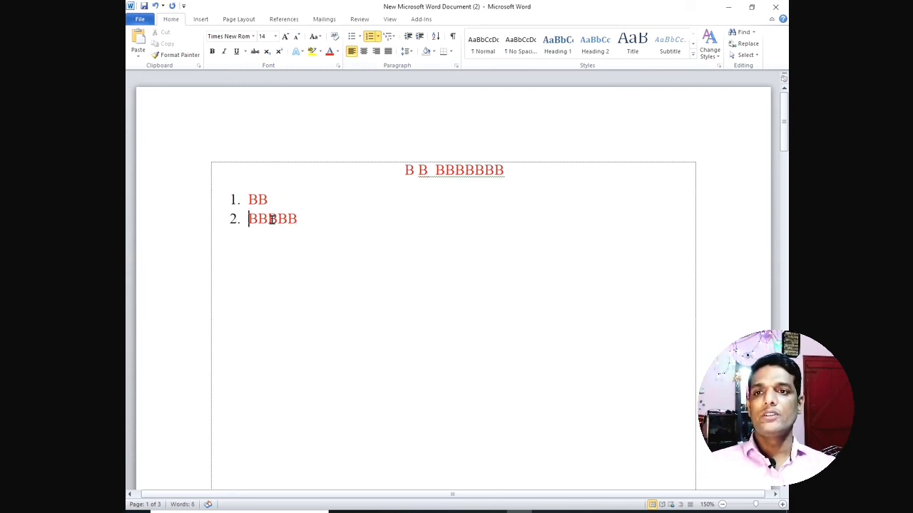
pyautogui.click(267, 219)
pyautogui.press('Return')
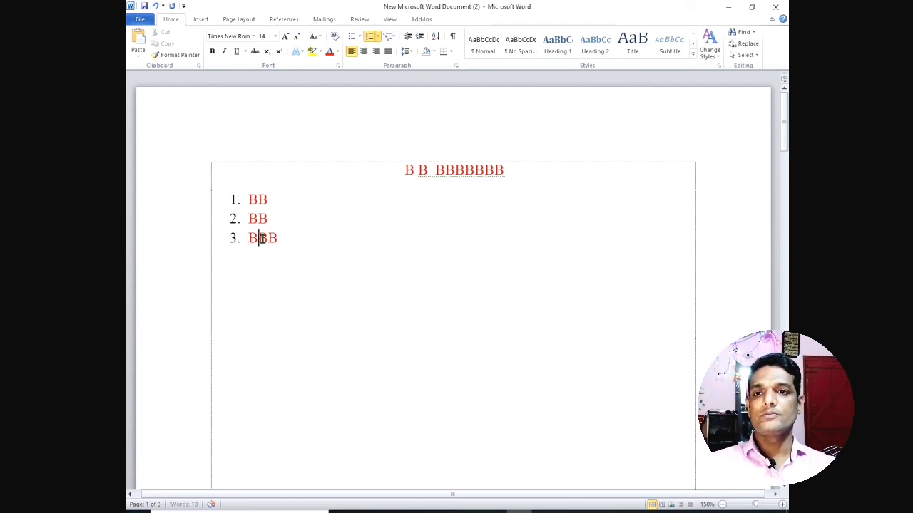
pyautogui.click(257, 238)
pyautogui.press('Return')
pyautogui.click(258, 257)
pyautogui.press('Return')
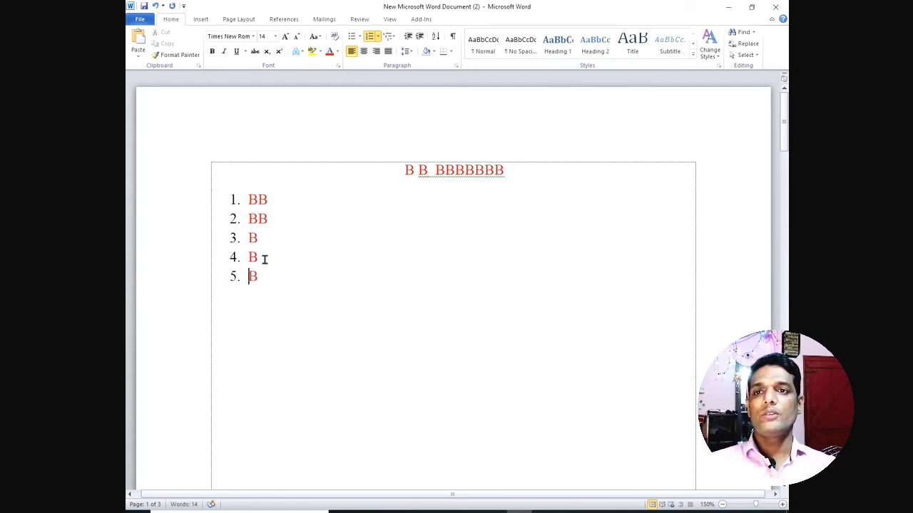
pyautogui.moveTo(265, 278); pyautogui.dragTo(230, 206)
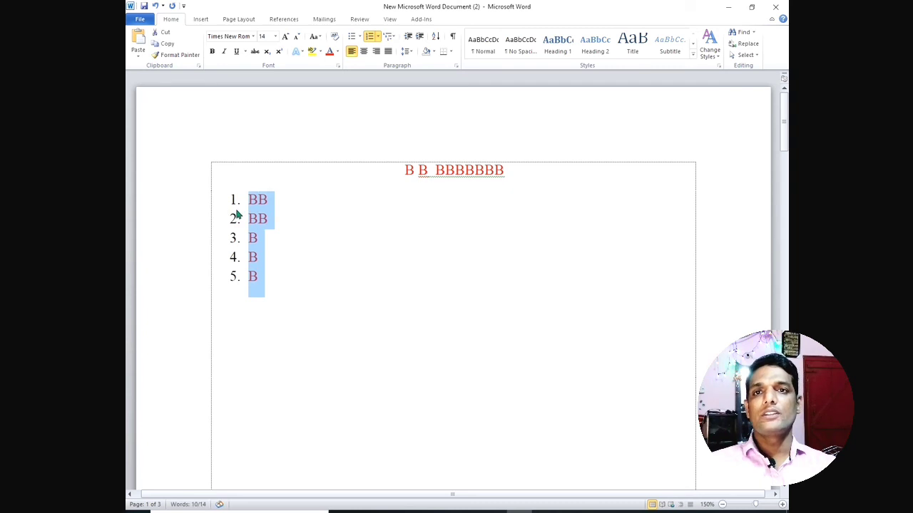
# - With the caret after item 5, open the Numbering Library and reveal Change List Level
pyautogui.click(379, 39)
pyautogui.click(263, 287)
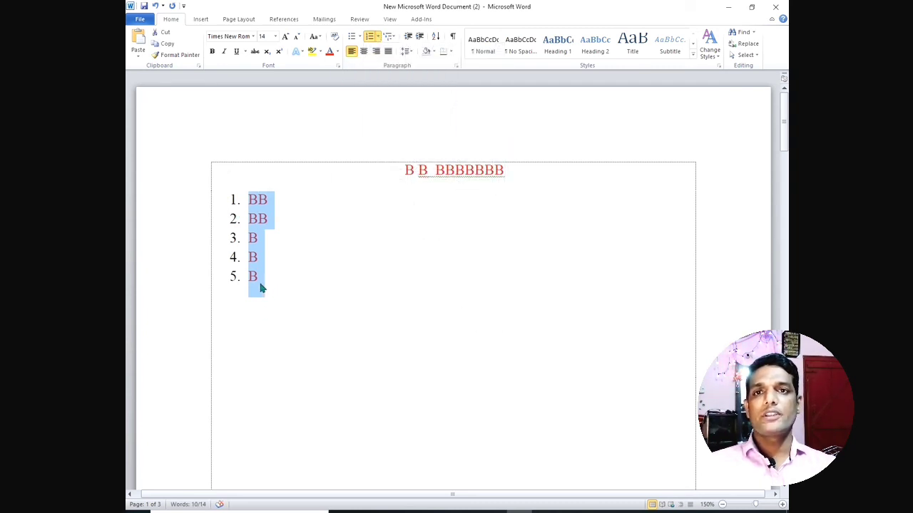
pyautogui.click(273, 275)
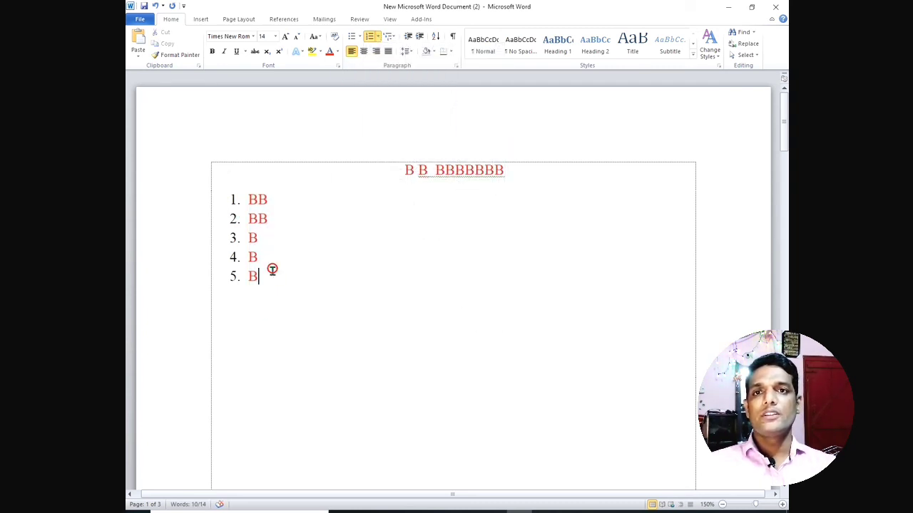
pyautogui.click(379, 39)
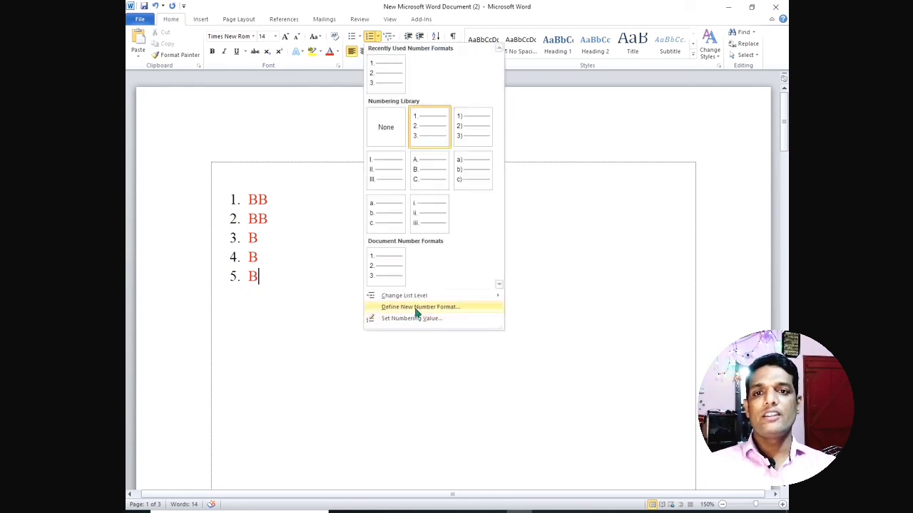
pyautogui.moveTo(424, 299)
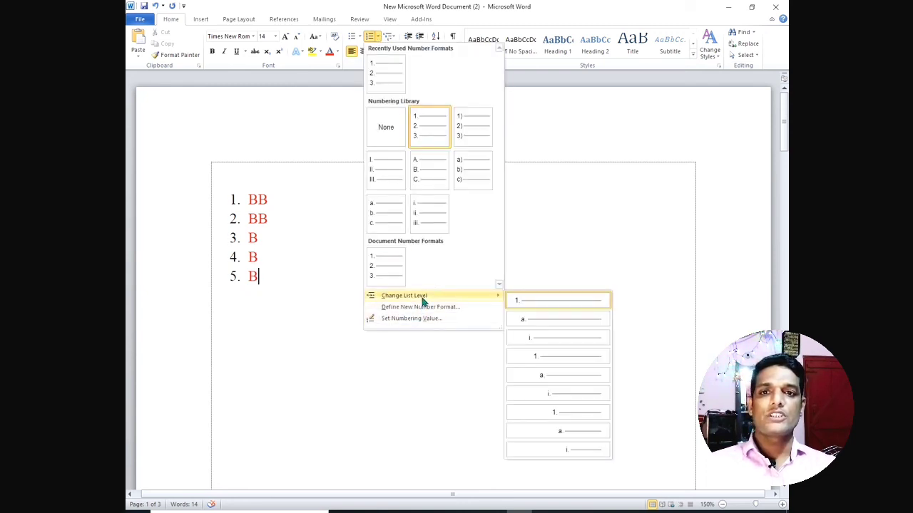